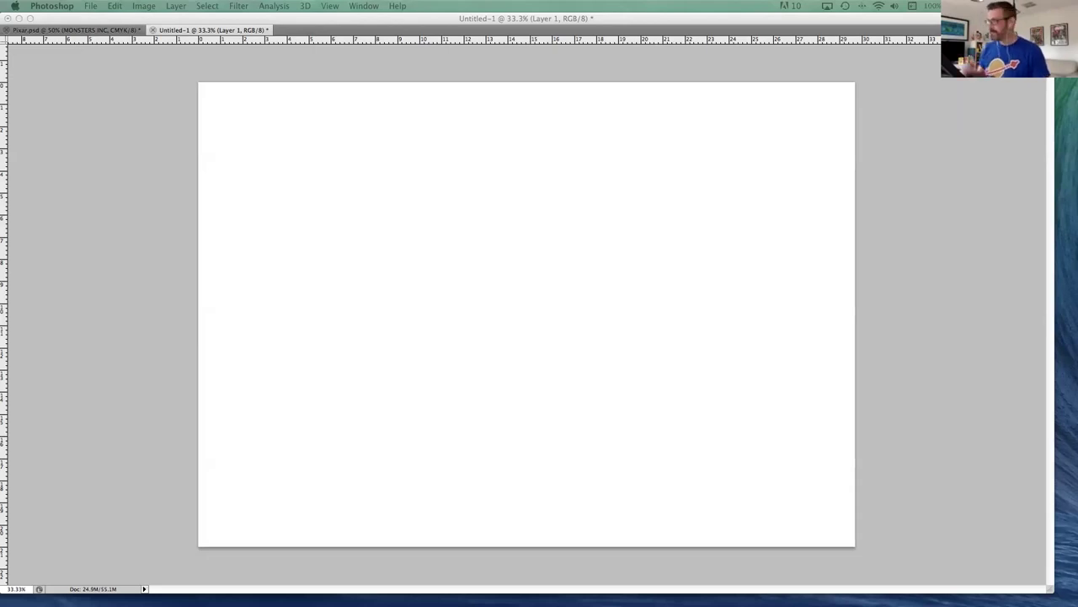
- Bring back the hidden panels and make the Squiggle 1 layer visible
key("Tab")
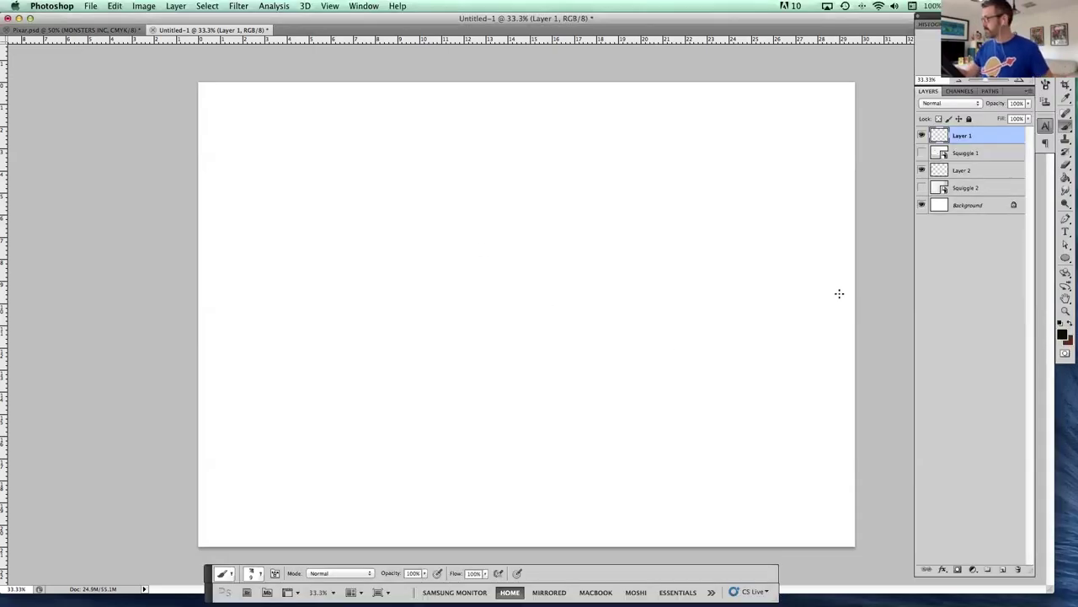
left_click_drag(522, 337, 589, 340)
key("ctrl+z")
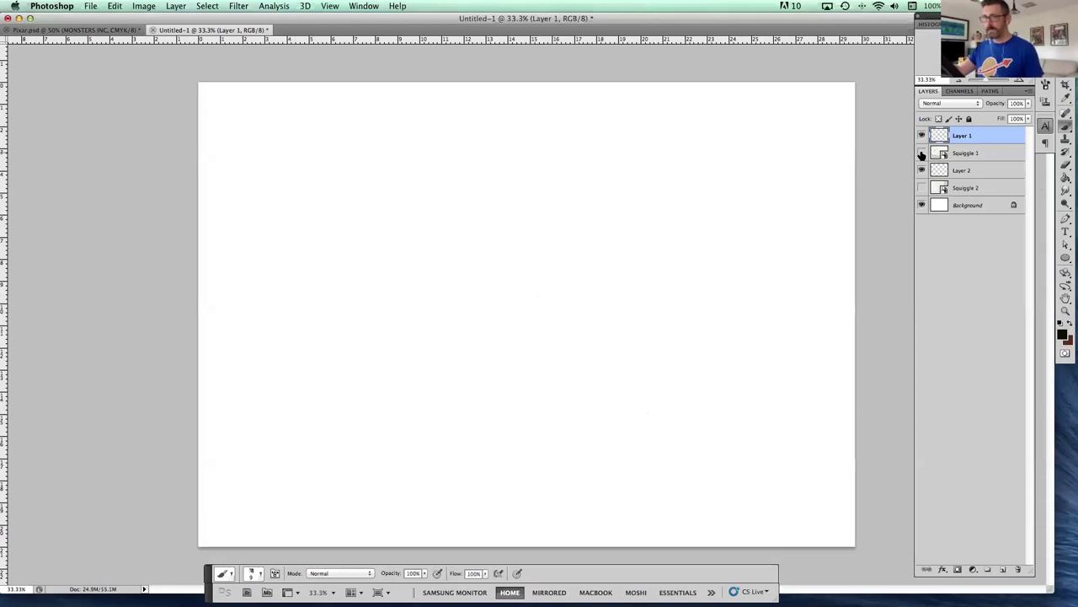
left_click(922, 153)
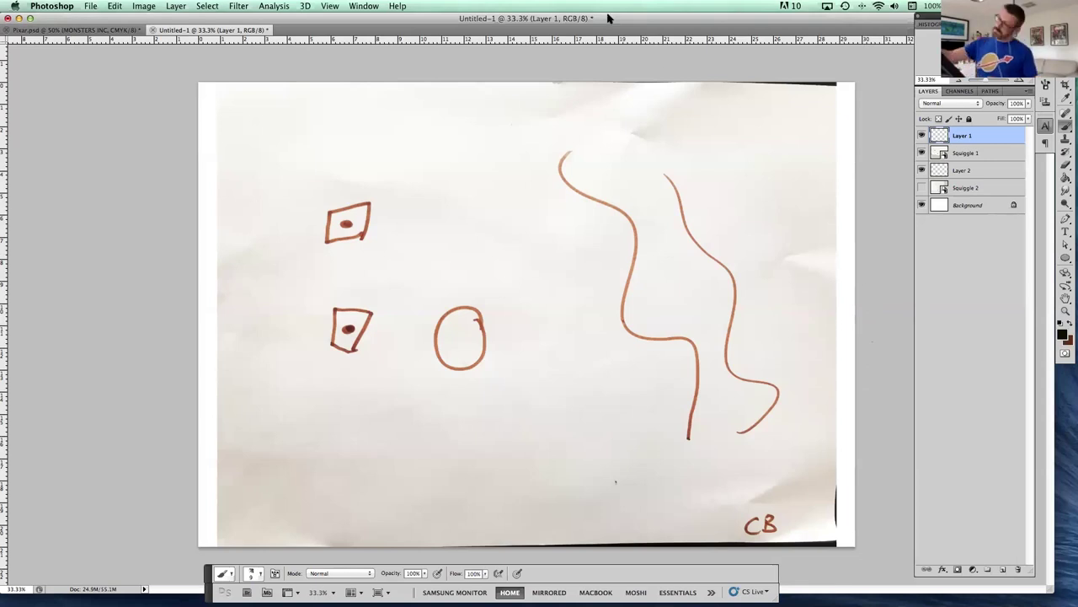
- Rotate the Squiggle 1 layer 90° clockwise and scale it down proportionally so the whole sheet fits within the canvas
left_click(965, 153)
key("ctrl+t")
mouse_move(844, 84)
left_mouse_down()
mouse_move(828, 267)
mouse_move(587, 484)
mouse_move(625, 457)
left_mouse_up()
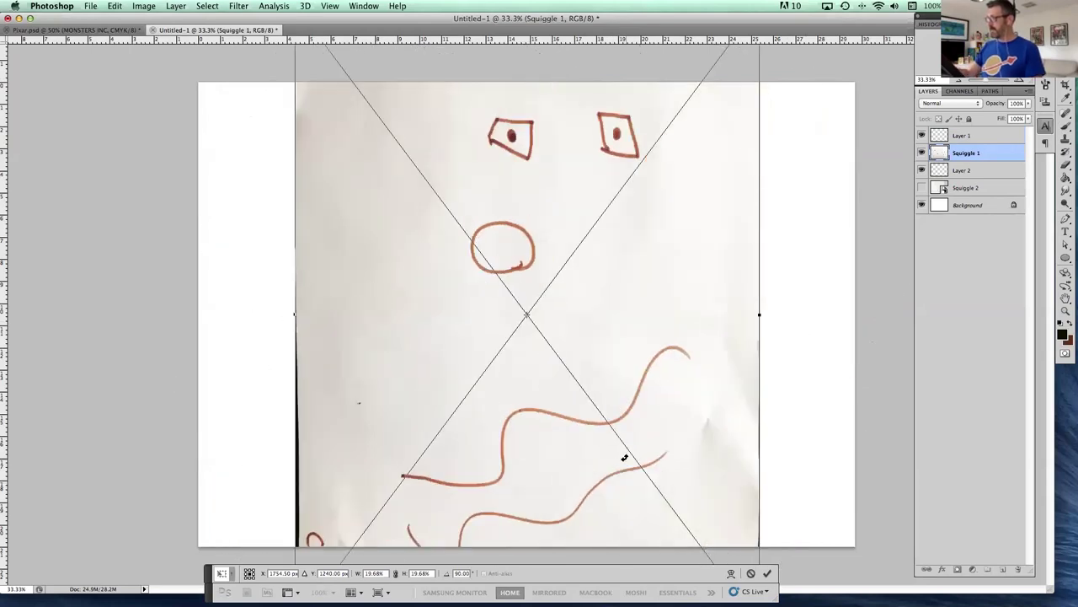
key("super+minus")
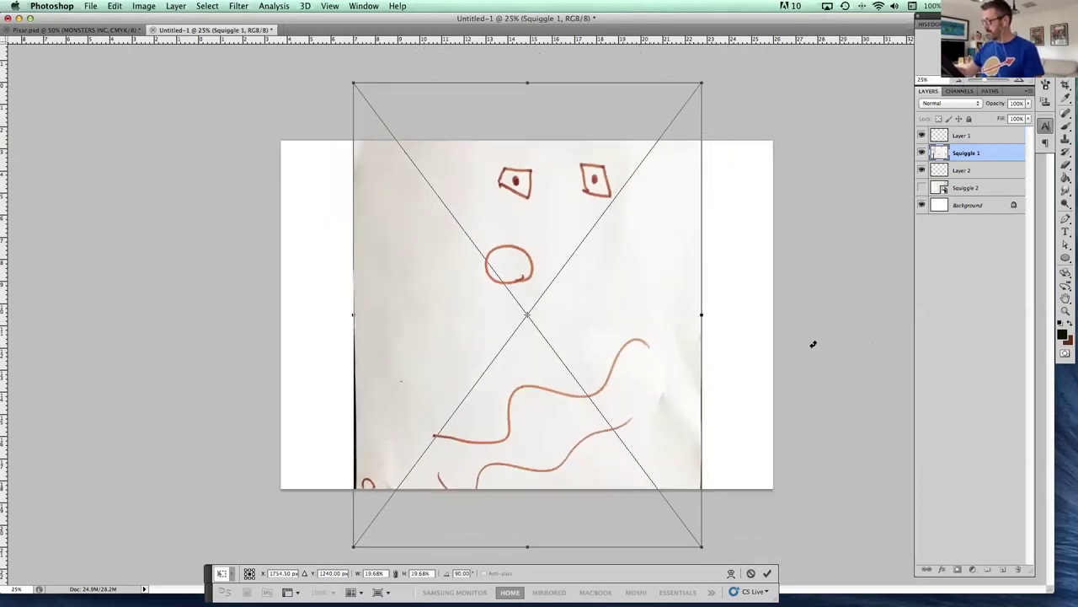
left_click_drag(702, 546, 658, 456)
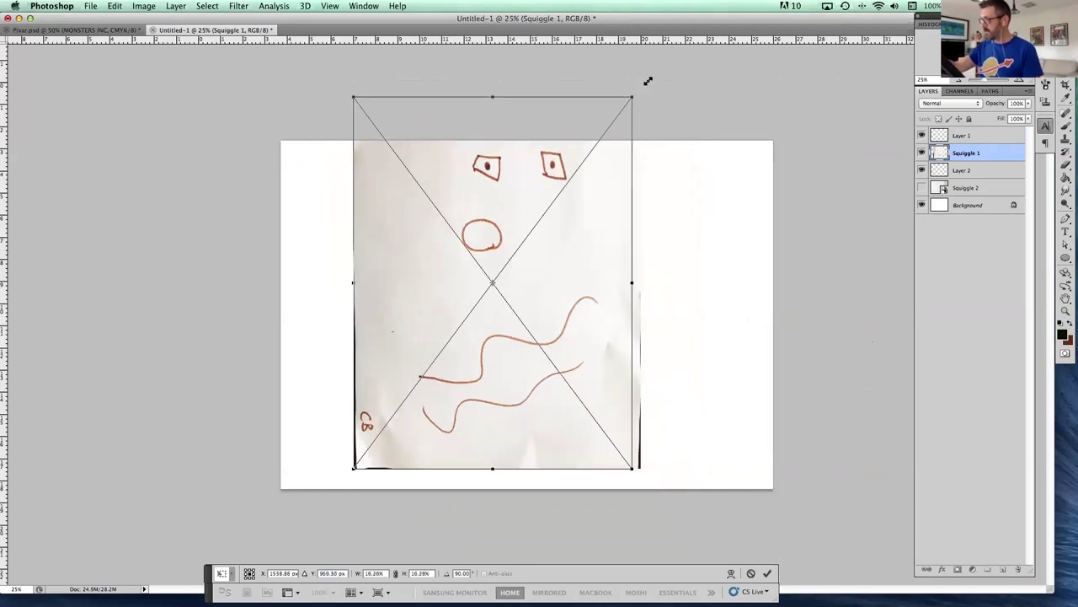
left_click_drag(647, 83, 614, 183)
key("Return")
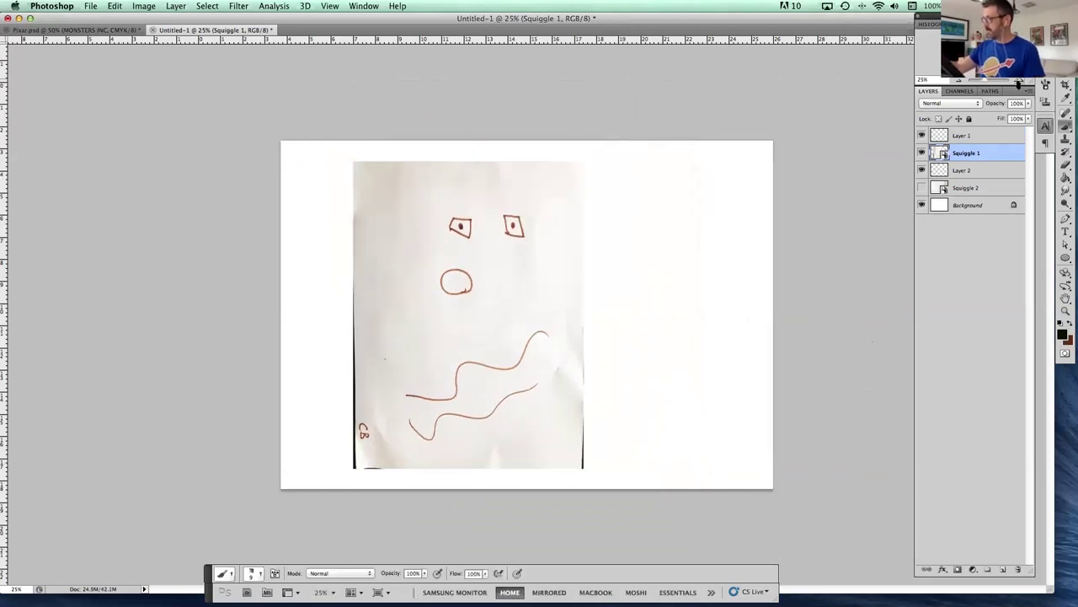
- On Layer 1, draw slanted black eyebrows above the two square eyes
key("super+plus")
left_click(1001, 133)
mouse_move(421, 175)
left_mouse_down()
mouse_move(450, 157)
mouse_move(423, 173)
left_mouse_up()
mouse_move(504, 157)
left_mouse_down()
mouse_move(529, 168)
mouse_move(515, 157)
left_mouse_up()
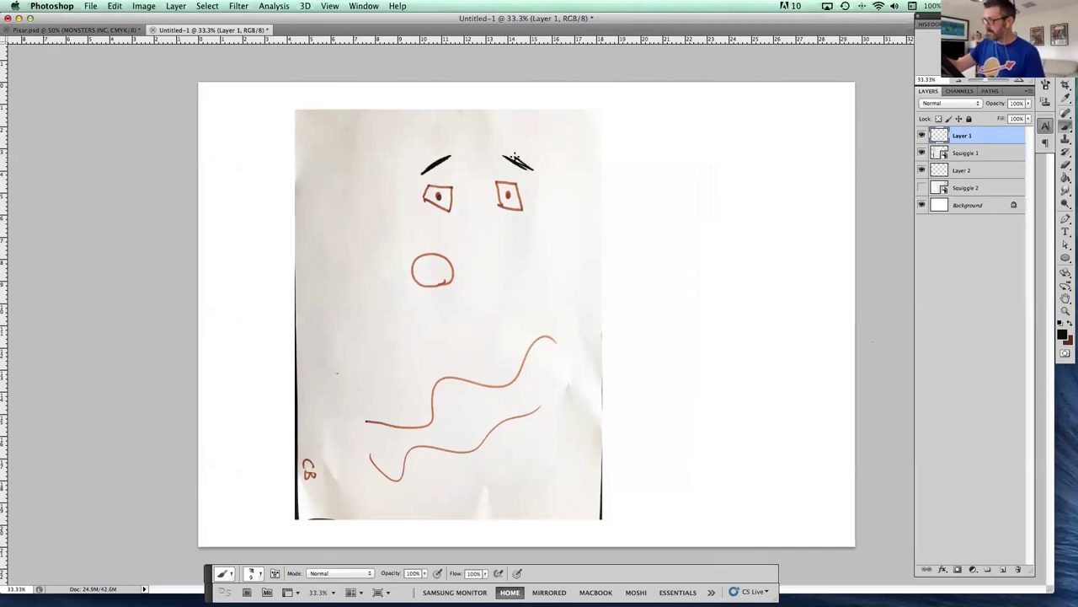
- Draw wavy lips around the two mouth squiggles and glasses lines between and to the right of the eyes
mouse_move(359, 431)
left_mouse_down()
mouse_move(463, 340)
mouse_move(571, 341)
left_mouse_up()
mouse_move(369, 455)
left_mouse_down()
mouse_move(406, 505)
mouse_move(560, 432)
mouse_move(573, 406)
left_mouse_up()
left_click_drag(520, 193, 563, 199)
left_click_drag(453, 198, 497, 197)
- Draw the left edge of the face and a wavy tuft of hair across the top of the head
left_click_drag(378, 228, 373, 379)
left_click_drag(400, 163, 378, 227)
mouse_move(433, 115)
left_mouse_down()
mouse_move(404, 145)
mouse_move(572, 131)
left_mouse_up()
- Draw three upper teeth hanging from the top squiggle and three small lower teeth along the bottom squiggle
mouse_move(434, 384)
left_mouse_down()
mouse_move(483, 382)
mouse_move(480, 403)
mouse_move(506, 386)
left_mouse_up()
mouse_move(513, 380)
left_mouse_down()
mouse_move(525, 390)
mouse_move(541, 341)
left_mouse_up()
left_click_drag(529, 413, 546, 407)
left_click_drag(462, 449, 482, 446)
left_click_drag(393, 455, 412, 447)
- Draw a curved chin beneath the lower lip and extend the glasses arms outward past both eyes
left_click_drag(441, 487, 563, 474)
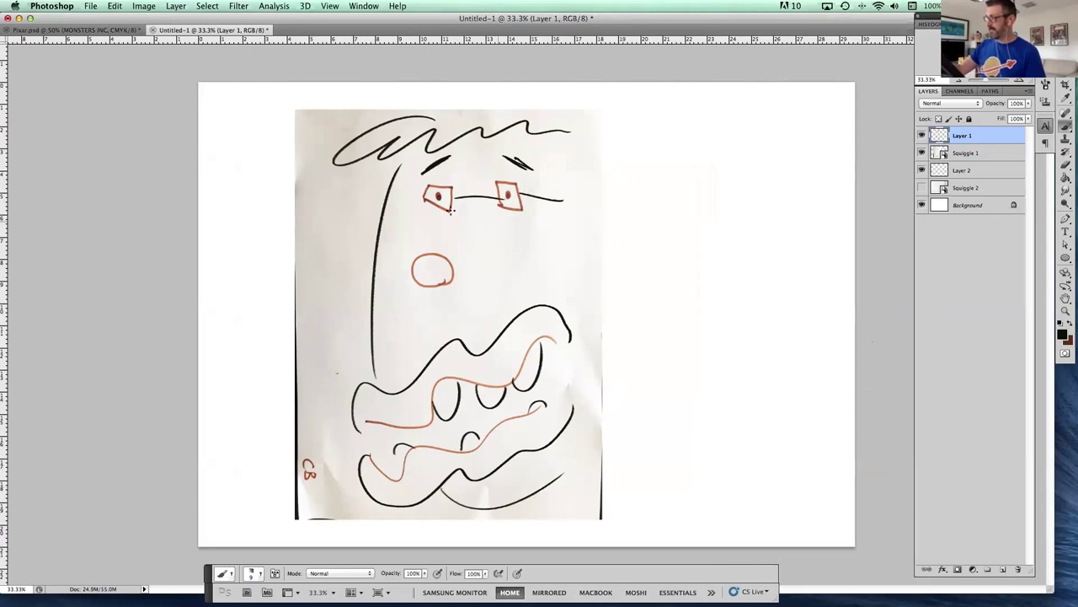
left_click_drag(423, 196, 362, 200)
left_click_drag(556, 198, 597, 199)
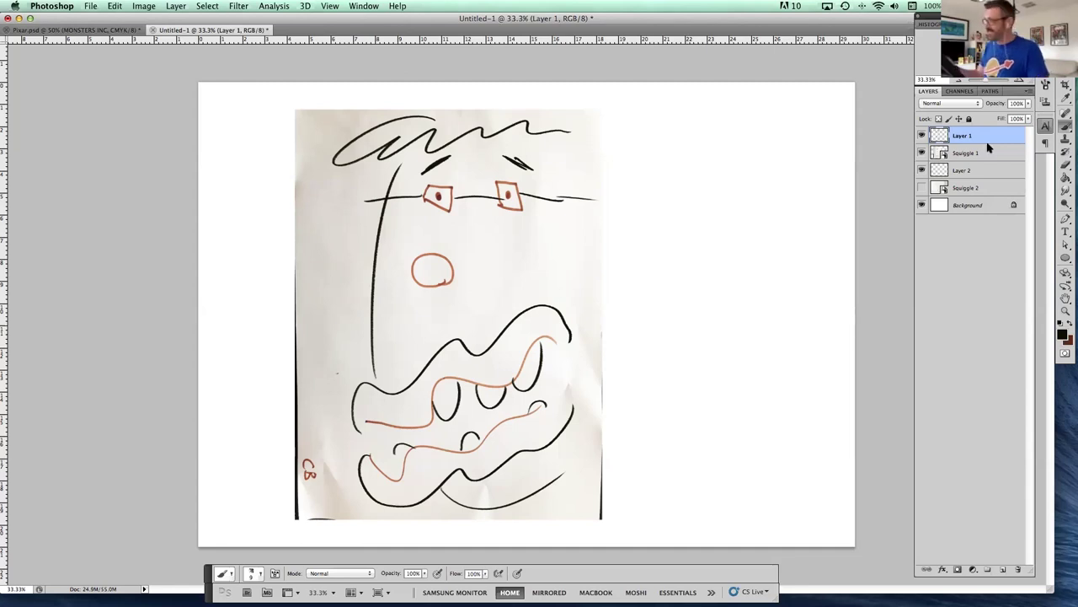
- Hide Layer 1 and Squiggle 1, make Layer 2 the active layer and show Squiggle 2
left_click(922, 135)
left_click(922, 153)
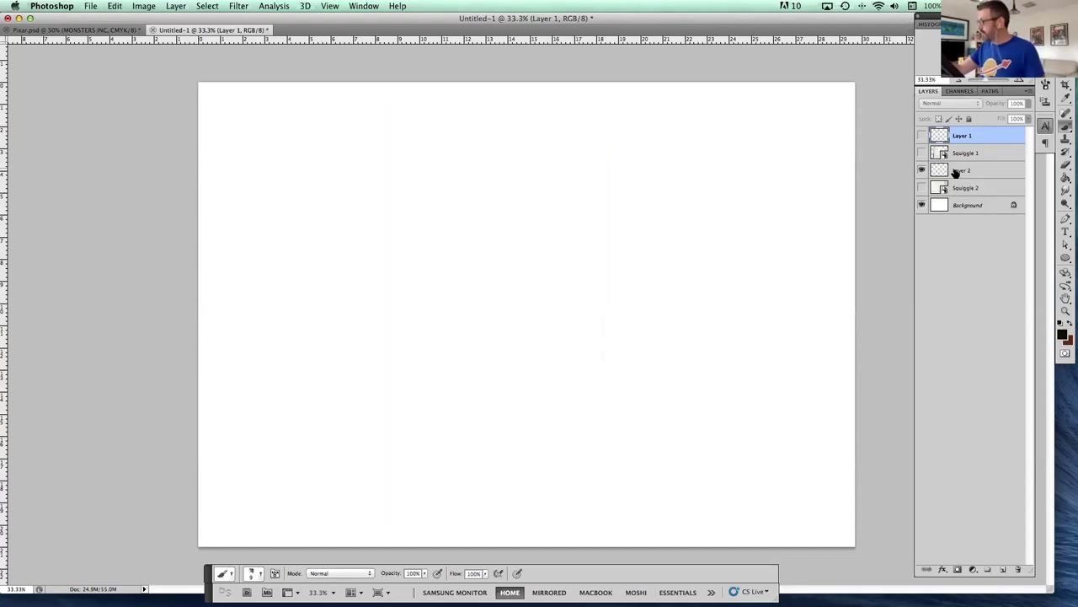
left_click(973, 171)
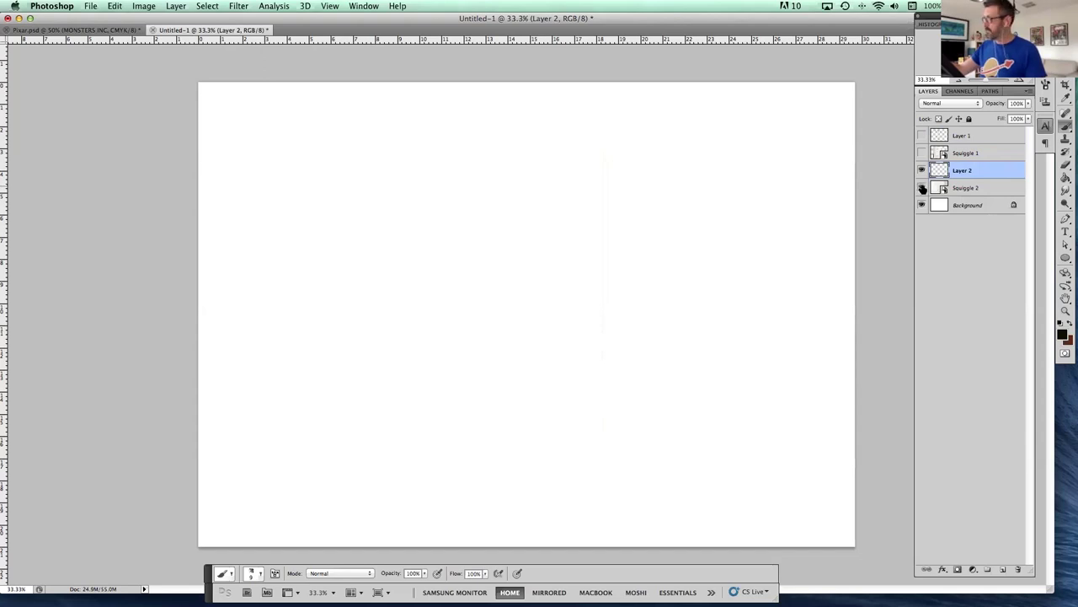
left_click(922, 188)
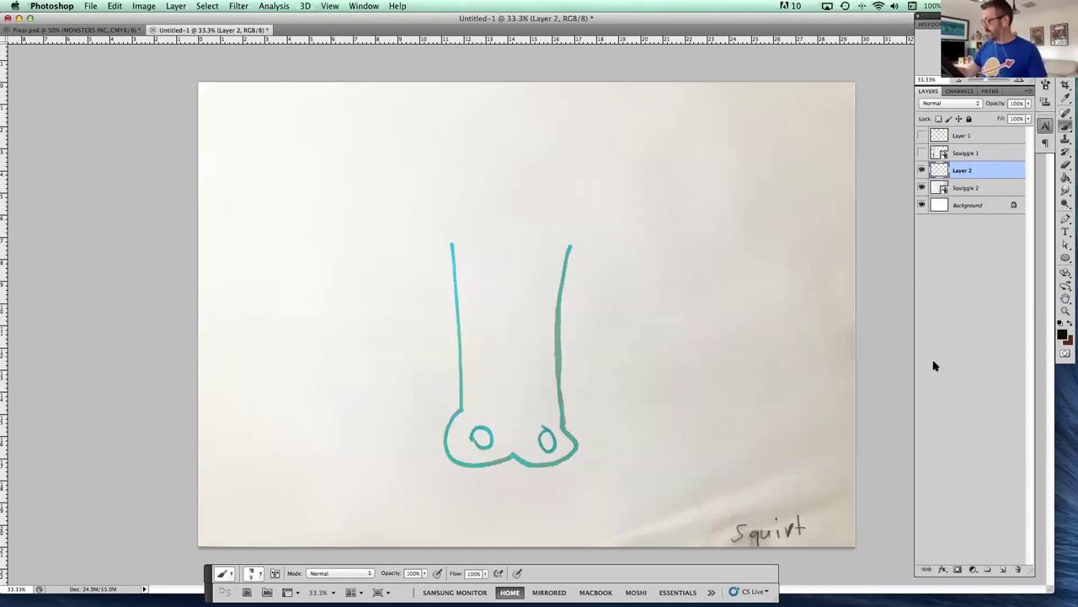
- Draw two large touching round eyes above the blue snout, with small pupils near where they meet
mouse_move(487, 135)
left_mouse_down()
mouse_move(499, 227)
mouse_move(487, 135)
left_mouse_up()
left_click_drag(578, 133, 569, 132)
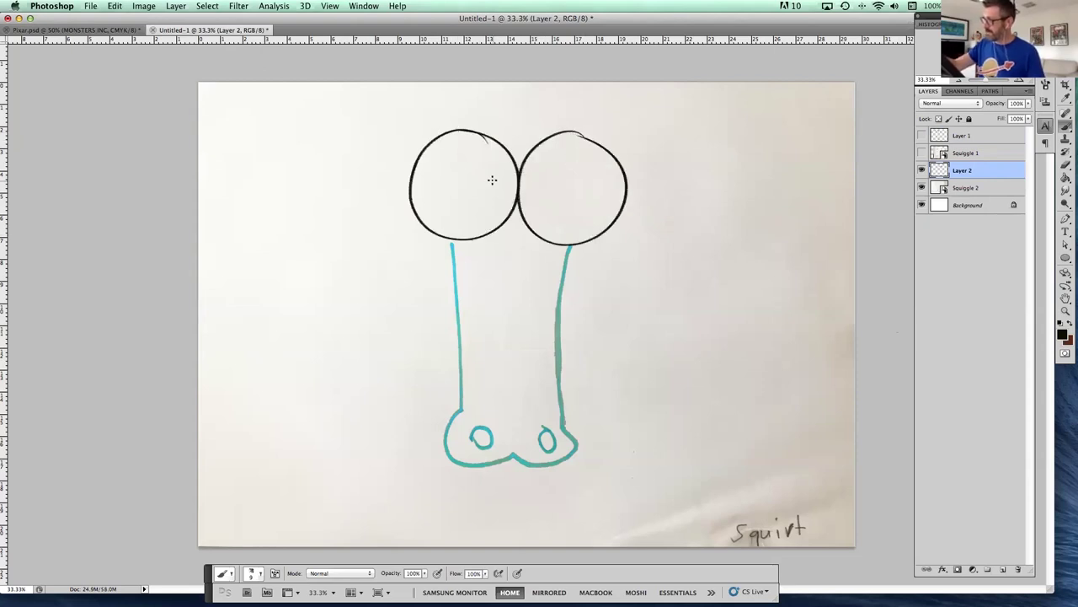
left_click_drag(494, 177, 496, 185)
left_click_drag(528, 175, 529, 185)
- Draw three curved wrinkle lines across the snout between the nostrils and the eyes
left_click_drag(474, 363, 534, 363)
left_click_drag(483, 324, 529, 329)
left_click_drag(477, 278, 529, 273)
- Draw smile curves on both sides of the upper snout with rounded cheeks around them below the eyes
left_click_drag(455, 300, 421, 254)
left_click_drag(564, 299, 616, 264)
left_click_drag(413, 226, 426, 285)
mouse_move(611, 221)
left_mouse_down()
mouse_move(641, 241)
mouse_move(593, 288)
left_mouse_up()
- Sketch arched eyebrows above both round eyes
left_click_drag(430, 129, 496, 102)
mouse_move(424, 131)
left_mouse_down()
mouse_move(512, 109)
mouse_move(624, 137)
left_mouse_up()
left_click_drag(620, 135, 552, 115)
left_click_drag(459, 92, 424, 137)
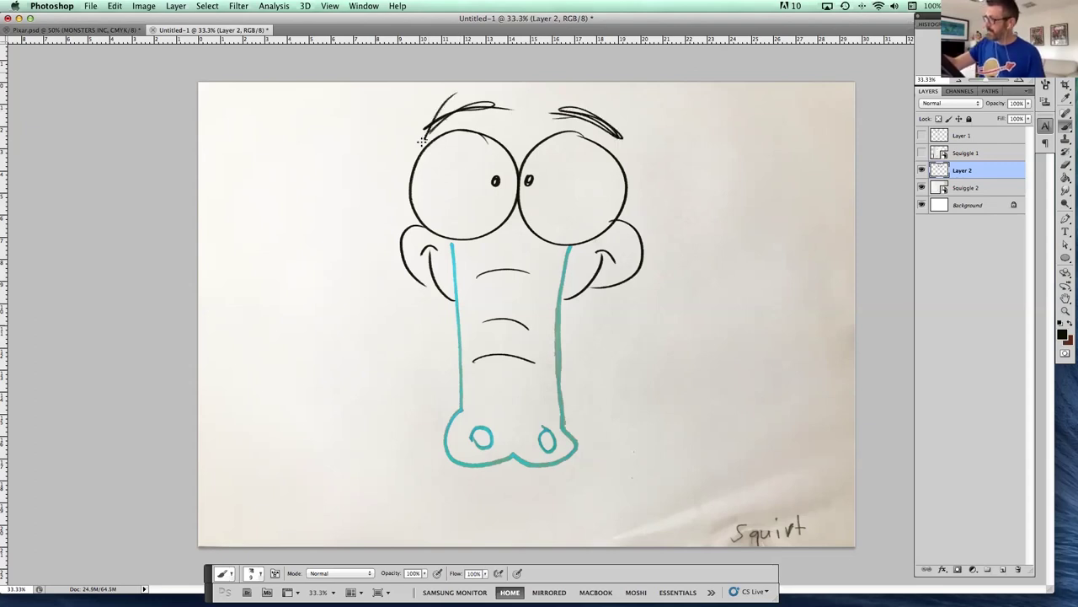
- Draw long wavy hair strands down both sides of the head and a small curved tuft on each side of the snout
mouse_move(600, 116)
left_mouse_down()
mouse_move(687, 179)
mouse_move(649, 127)
mouse_move(780, 301)
left_mouse_up()
mouse_move(607, 139)
left_mouse_down()
mouse_move(695, 300)
mouse_move(775, 312)
left_mouse_up()
mouse_move(468, 105)
left_mouse_down()
mouse_move(350, 160)
mouse_move(314, 255)
mouse_move(270, 321)
left_mouse_up()
left_click_drag(415, 142, 303, 334)
mouse_move(397, 176)
left_mouse_down()
mouse_move(375, 203)
mouse_move(368, 325)
left_mouse_up()
left_click_drag(632, 240, 666, 317)
left_click_drag(454, 295, 462, 335)
mouse_move(559, 308)
left_mouse_down()
mouse_move(578, 308)
mouse_move(558, 334)
left_mouse_up()
- Thicken both eyebrows with additional heavy strokes
mouse_move(568, 127)
left_mouse_down()
mouse_move(603, 126)
mouse_move(616, 140)
left_mouse_up()
mouse_move(432, 121)
left_mouse_down()
mouse_move(416, 138)
mouse_move(501, 104)
left_mouse_up()
left_click_drag(470, 101, 417, 135)
left_click_drag(557, 113, 595, 127)
left_click_drag(579, 118, 614, 140)
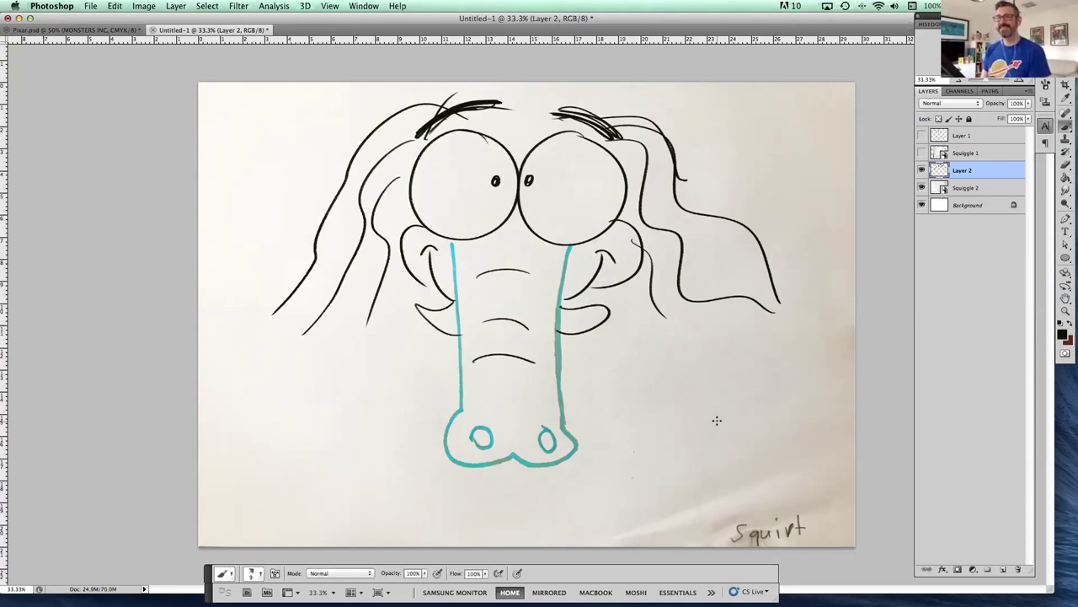
- Review the first character by temporarily showing Squiggle 1 and Layer 1 over the second drawing
left_click(922, 152)
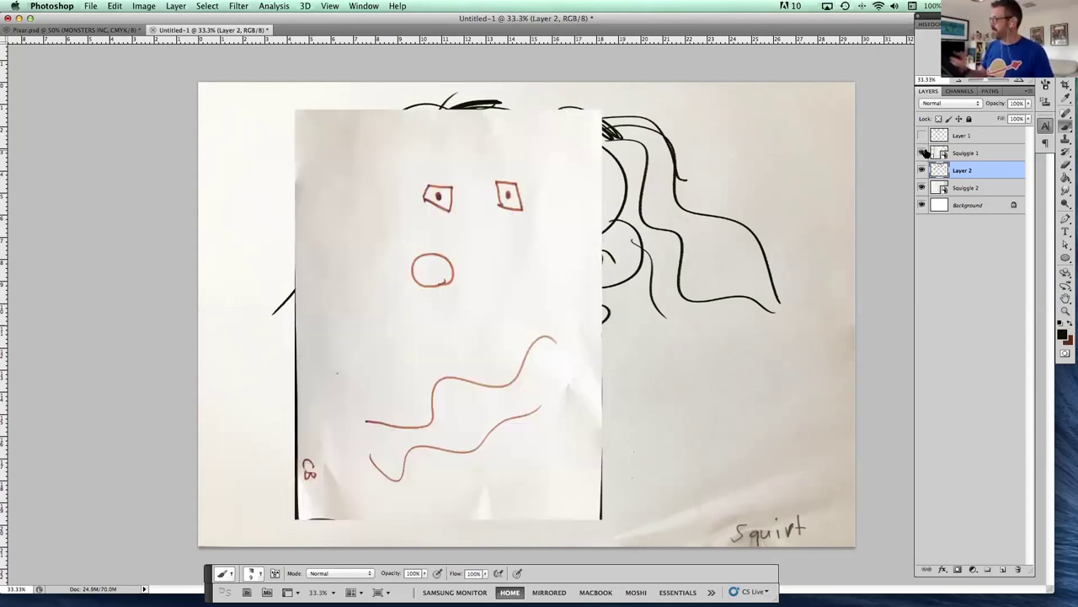
left_click(922, 136)
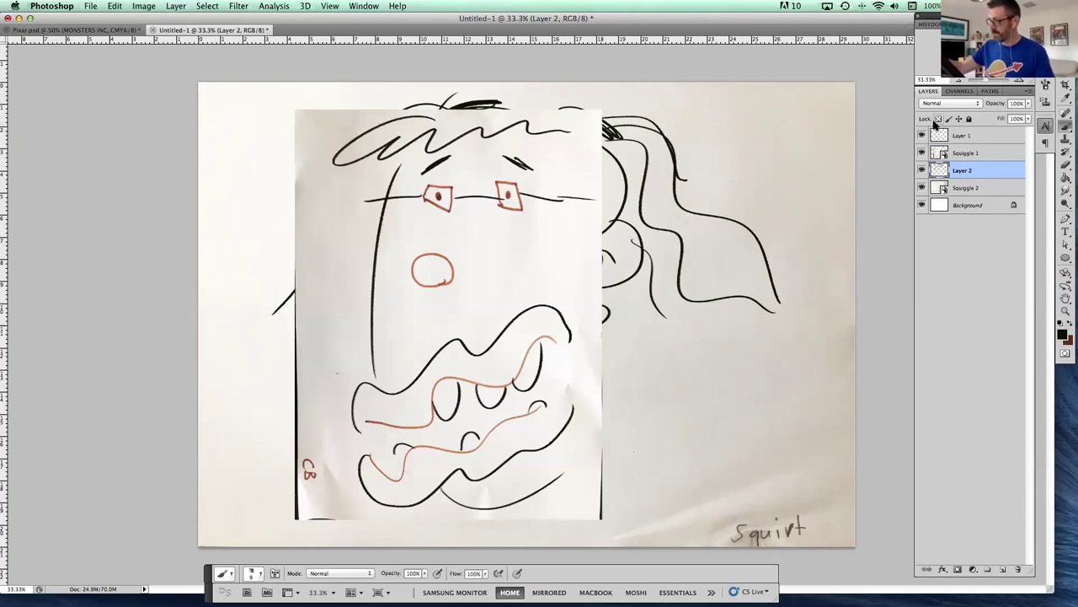
left_click(922, 136)
left_click(921, 152)
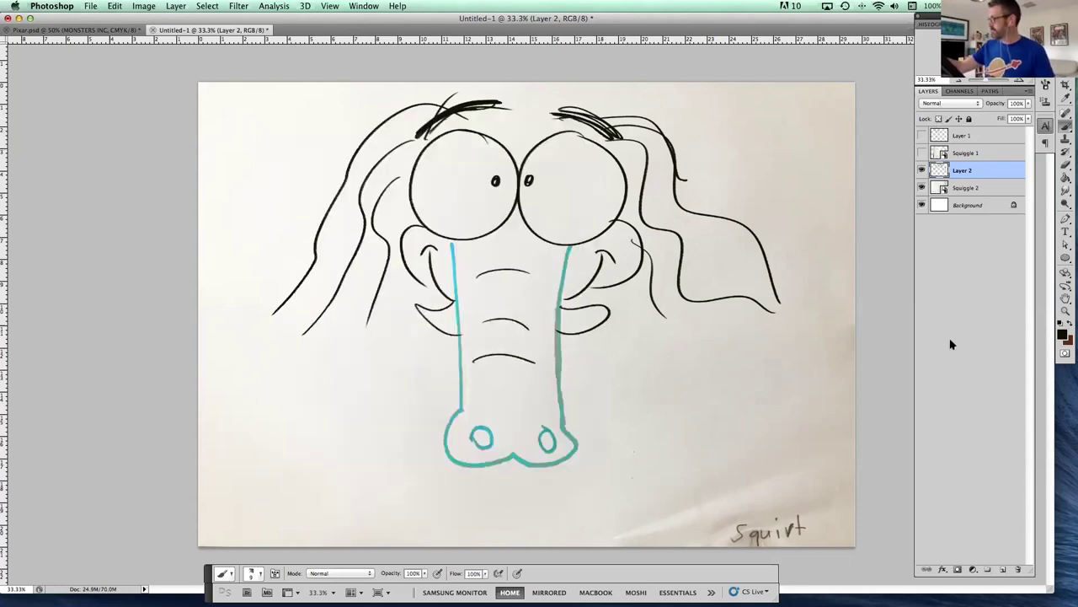
- Hide Squiggle 2 and Layer 2, and add a new empty layer above Layer 1
left_click(922, 187)
left_click(922, 170)
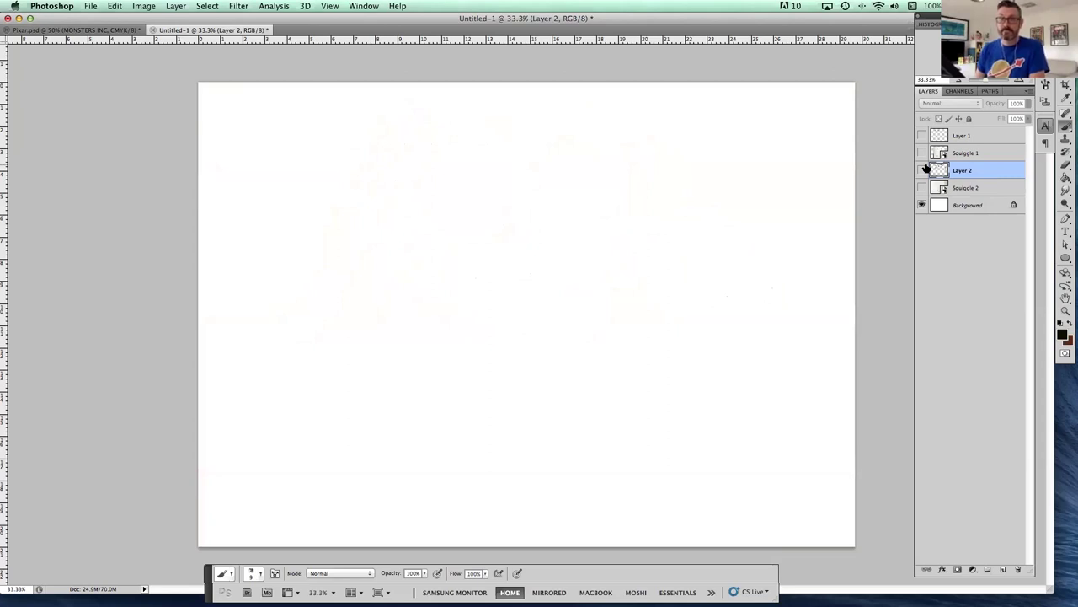
left_click(982, 136)
left_click(1003, 572)
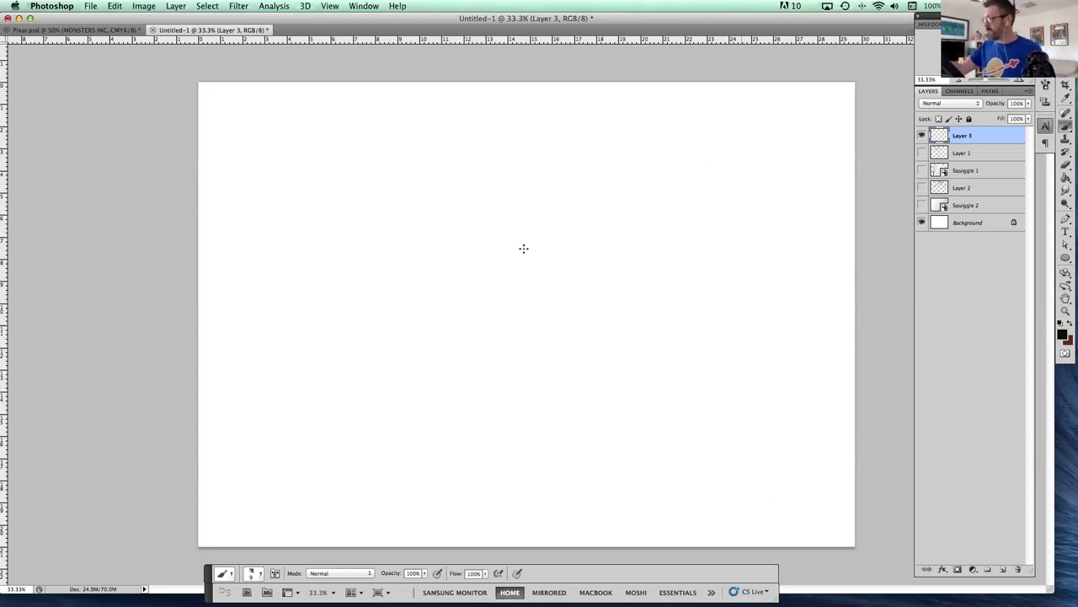
- Draw a triangle near the middle of the page with a small circle at each of its three corners
key("super+plus")
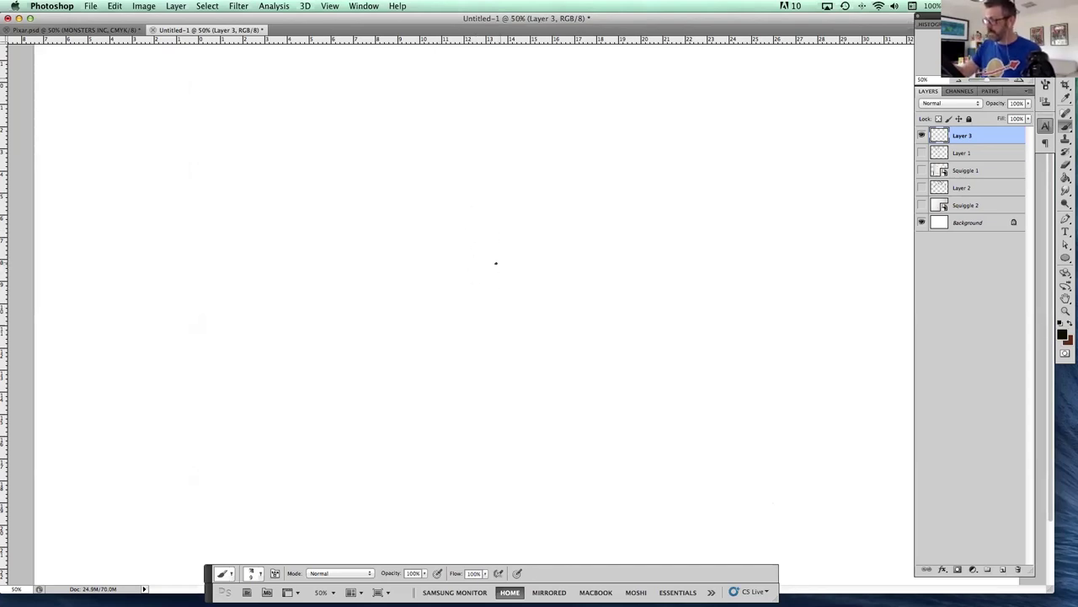
mouse_move(488, 257)
left_mouse_down()
mouse_move(497, 277)
mouse_move(487, 258)
left_mouse_up()
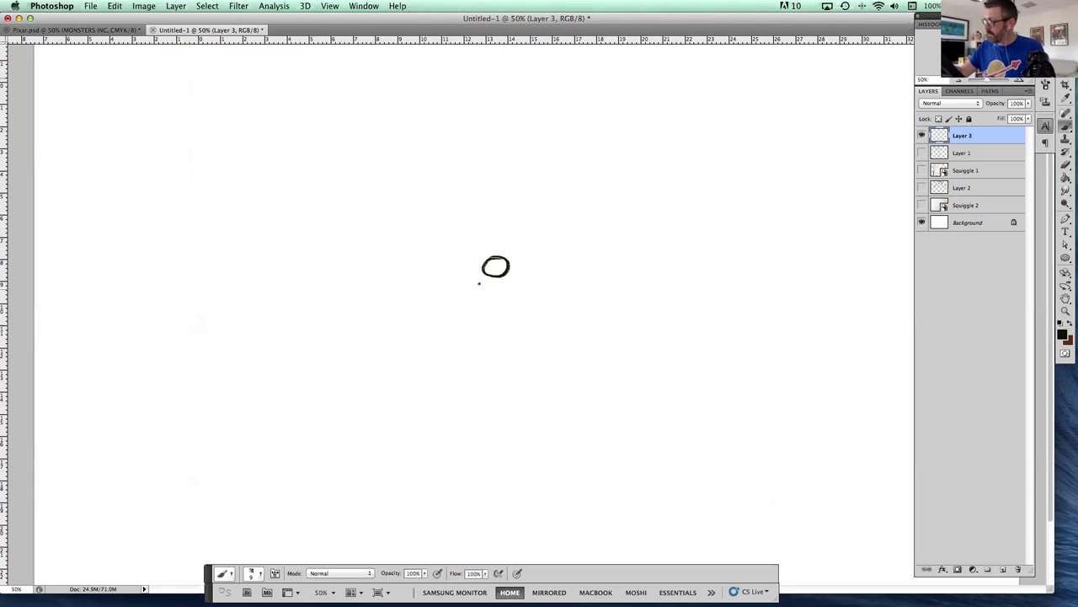
mouse_move(491, 271)
left_mouse_down()
mouse_move(454, 340)
mouse_move(514, 283)
mouse_move(543, 346)
left_mouse_up()
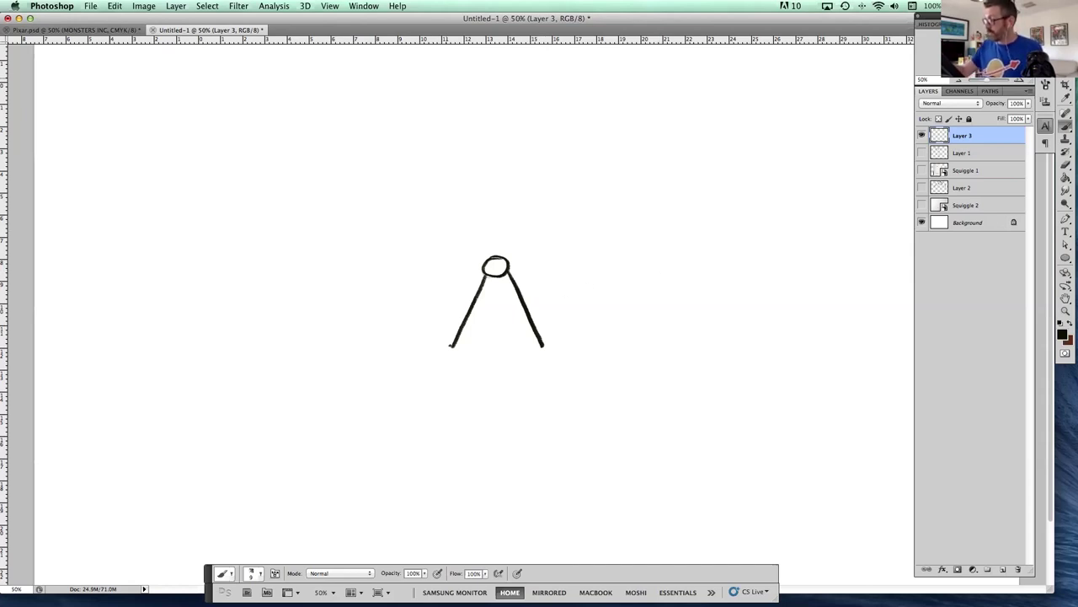
mouse_move(451, 345)
left_mouse_down()
mouse_move(449, 365)
mouse_move(459, 346)
left_mouse_up()
mouse_move(543, 345)
left_mouse_down()
mouse_move(541, 364)
mouse_move(557, 355)
mouse_move(544, 346)
left_mouse_up()
left_click_drag(464, 359, 537, 357)
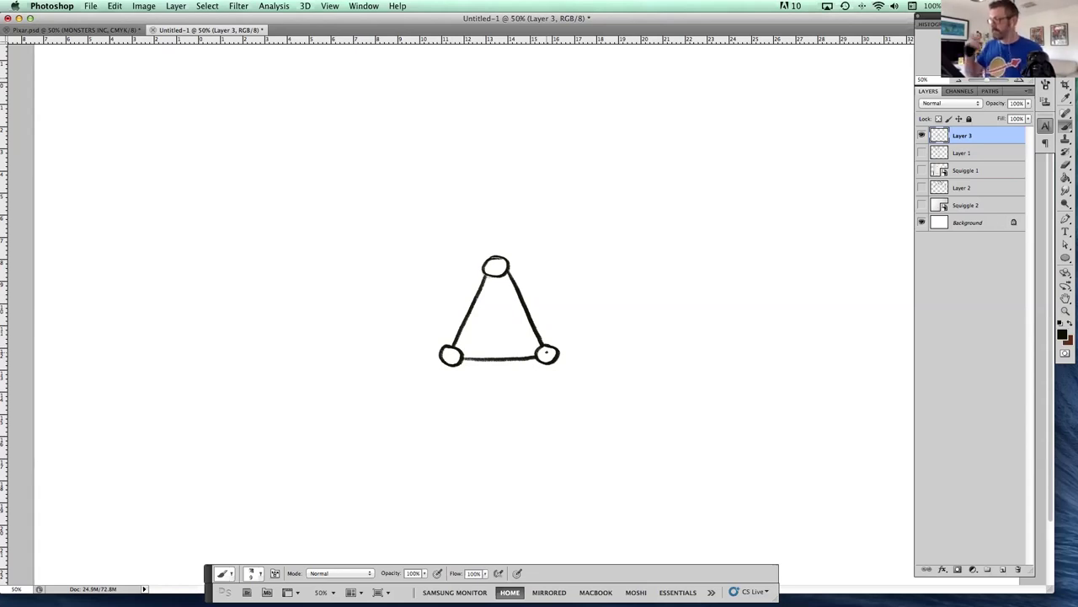
- Draw a smaller triangle inside the first one, following its three sides
scroll(582, 315, "up", 2)
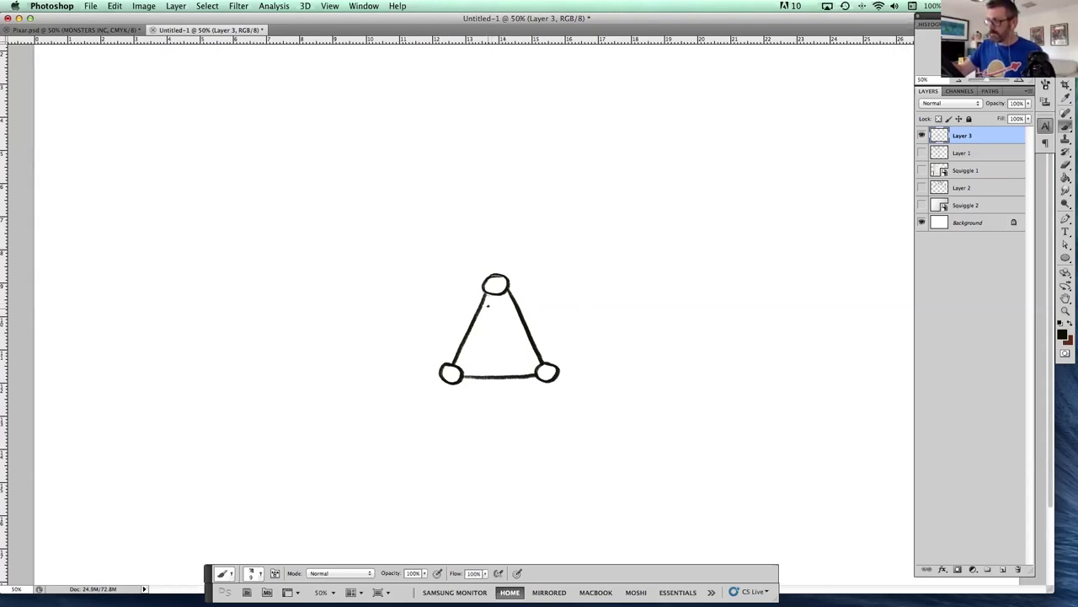
left_click_drag(491, 299, 463, 365)
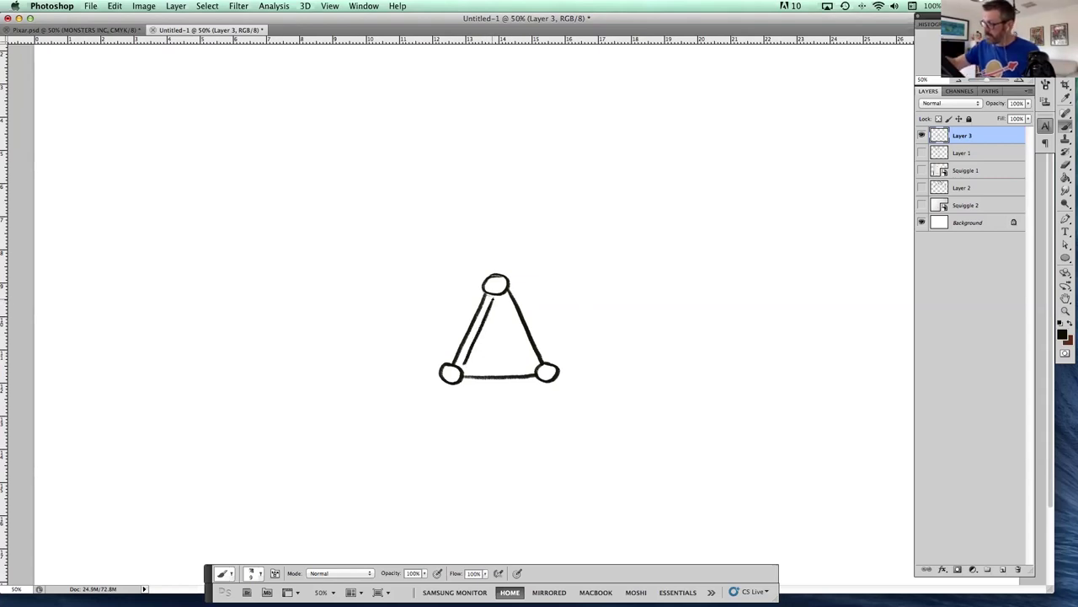
left_click_drag(502, 297, 530, 362)
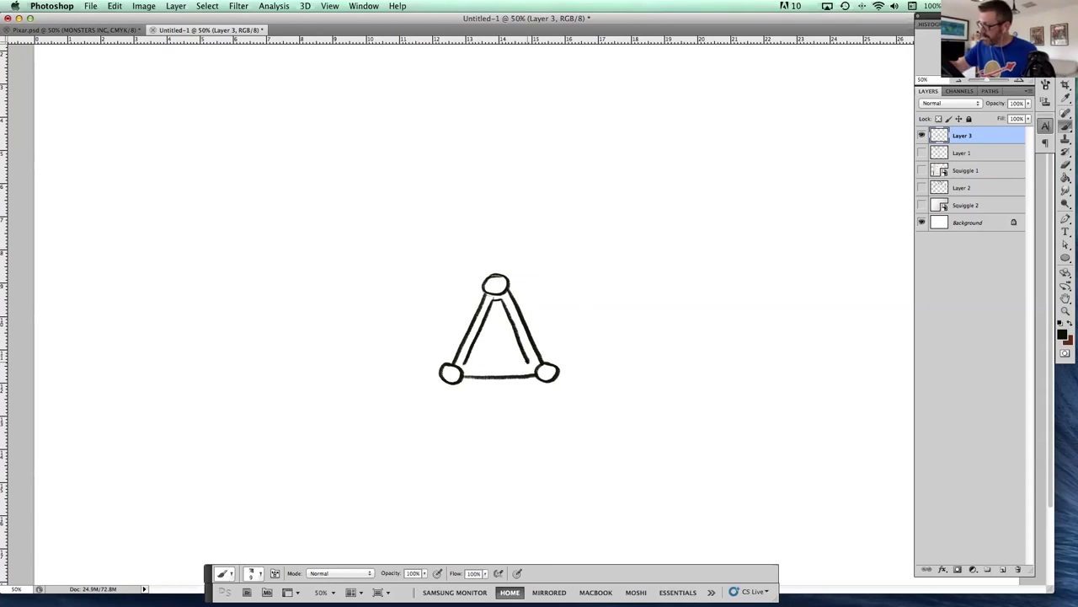
left_click_drag(468, 367, 527, 363)
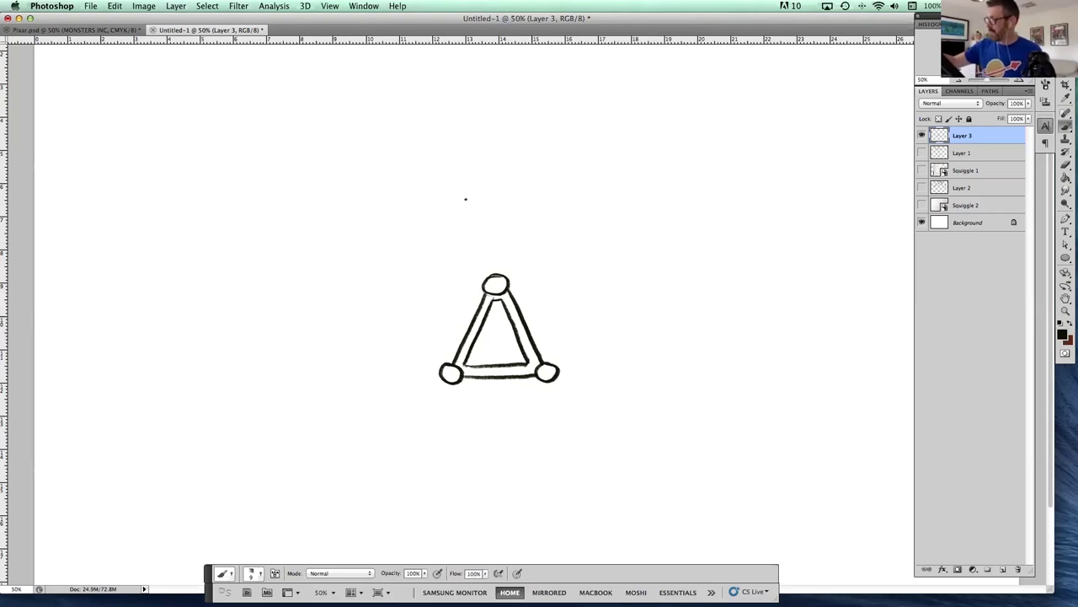
- Fill the inner triangle with evenly spaced vertical lines
left_click_drag(474, 344, 474, 367)
left_click_drag(485, 329, 481, 372)
mouse_move(492, 305)
left_mouse_down()
mouse_move(492, 367)
mouse_move(516, 364)
left_mouse_up()
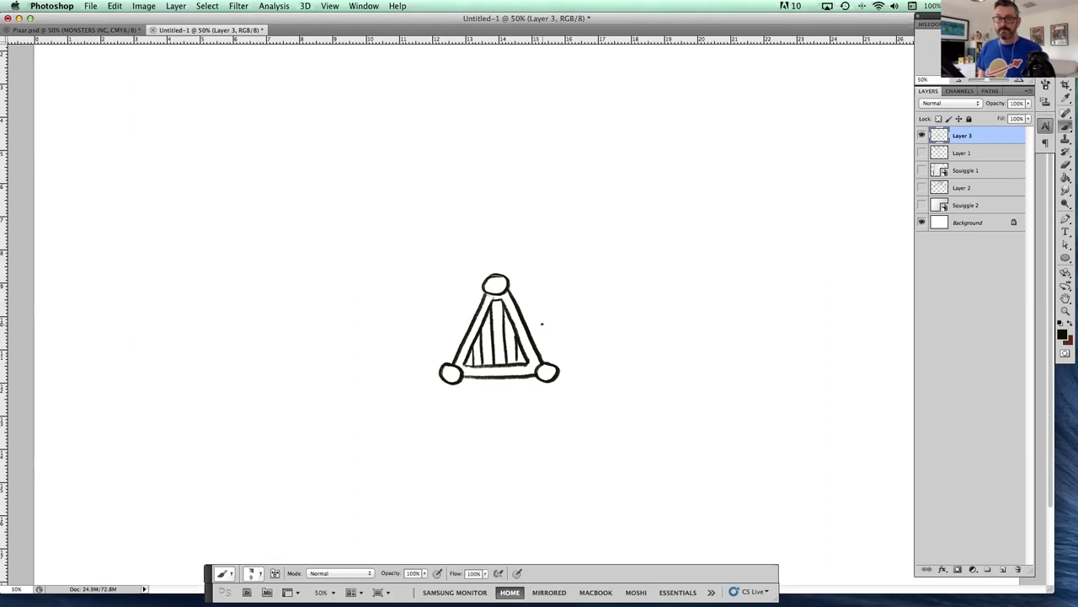
- Draw an upside-down triangle on each side of the central triangle, level with its top circle
scroll(544, 361, "up", 2)
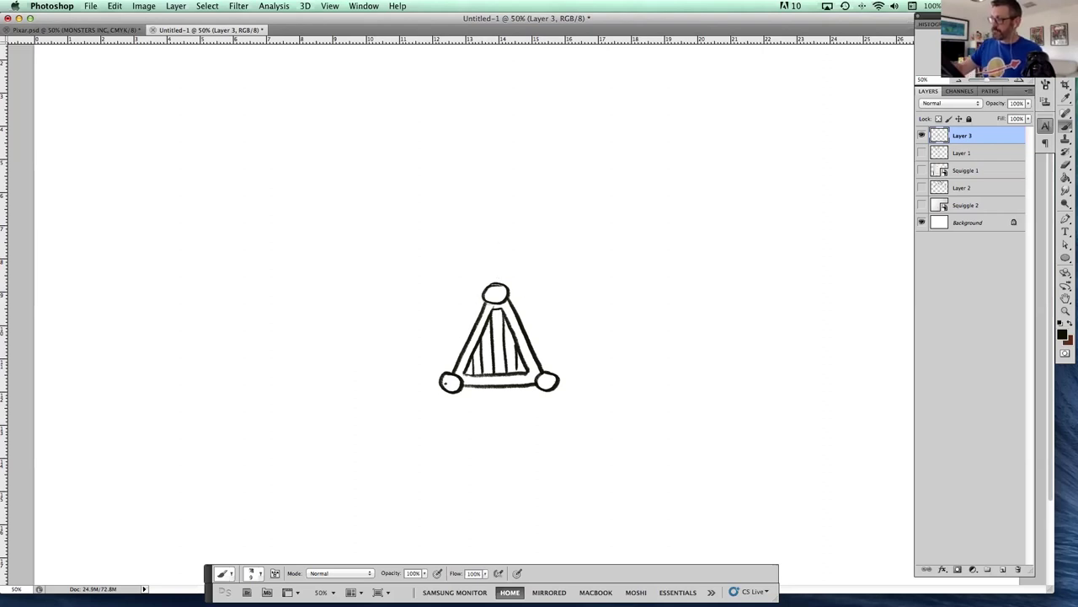
mouse_move(420, 295)
left_mouse_down()
mouse_move(477, 295)
mouse_move(430, 343)
mouse_move(436, 367)
left_mouse_up()
left_click_drag(476, 297, 436, 367)
mouse_move(518, 295)
left_mouse_down()
mouse_move(579, 293)
mouse_move(531, 316)
mouse_move(553, 367)
left_mouse_up()
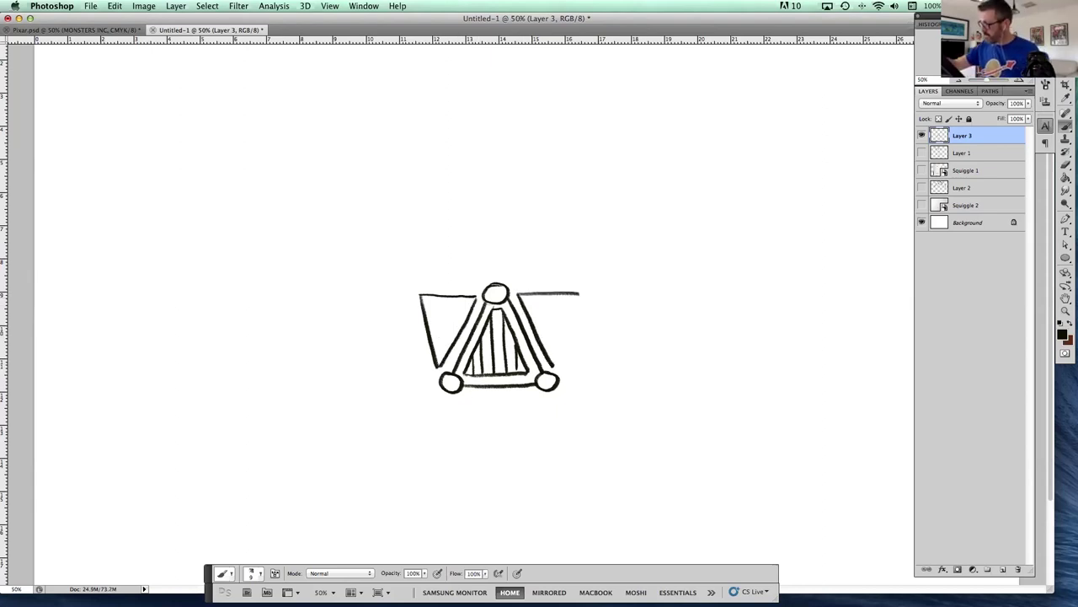
left_click_drag(578, 295, 553, 366)
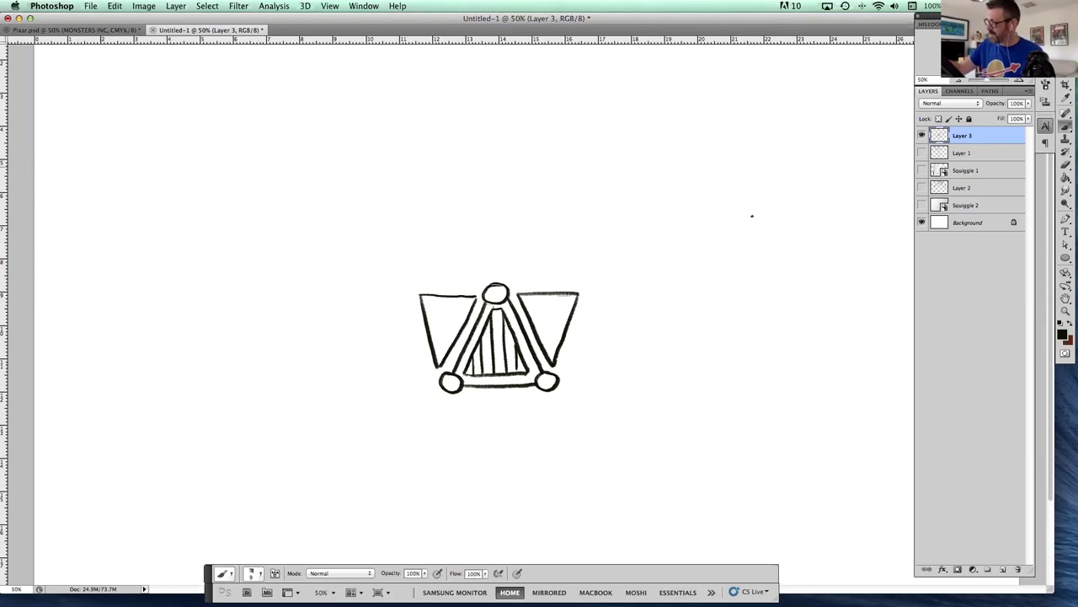
- Draw a flat-bottomed dome just above each of the two upside-down triangles, matching the width of its top edge
key("super+equal")
mouse_move(354, 118)
left_mouse_down()
mouse_move(564, 321)
mouse_move(588, 327)
left_mouse_up()
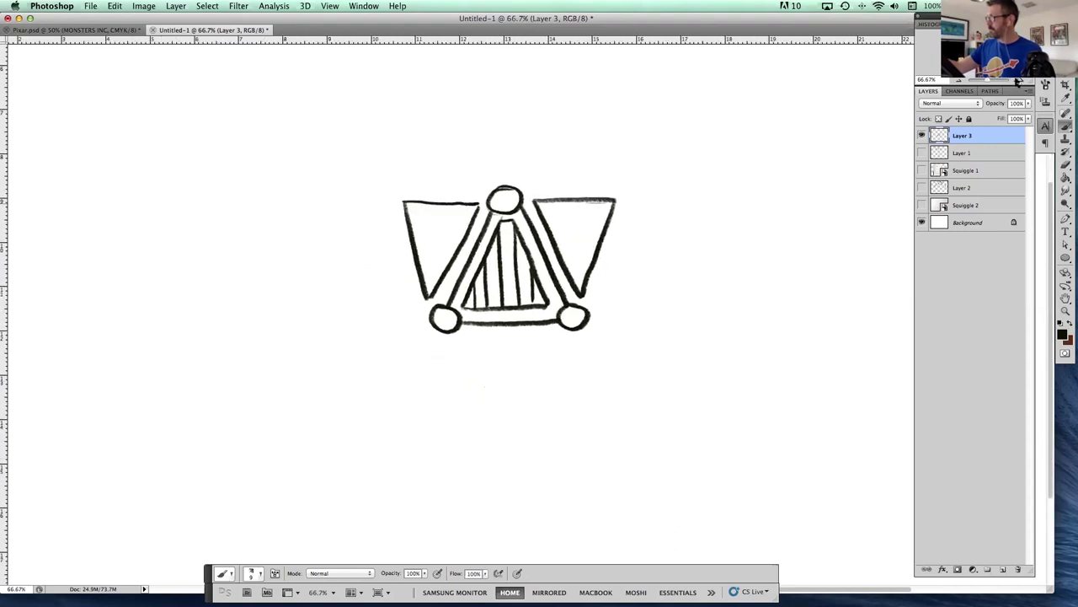
left_click(561, 300, "super")
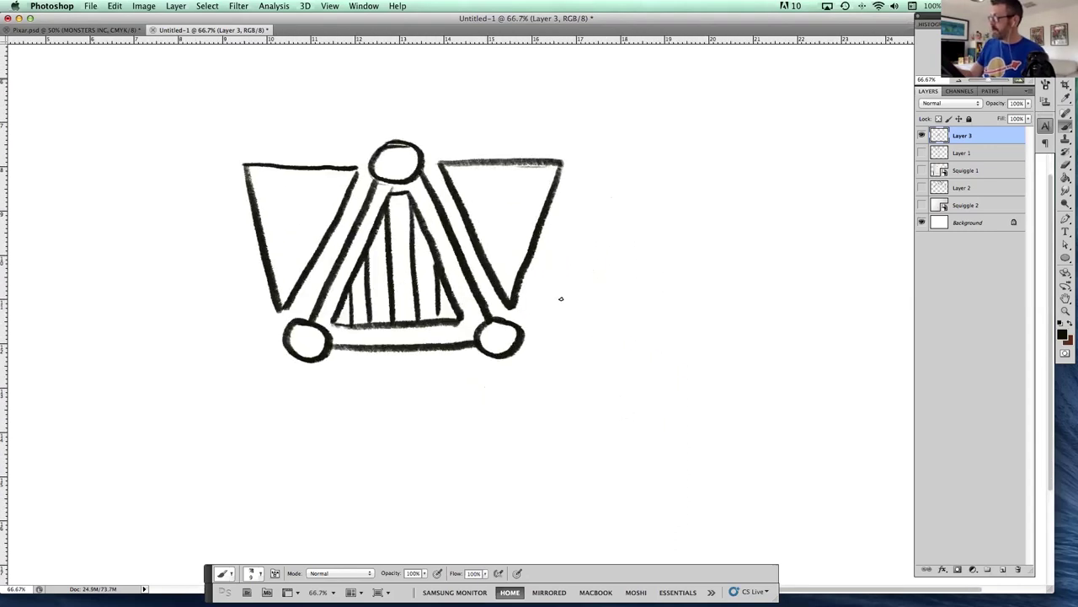
scroll(590, 316, "up", 5)
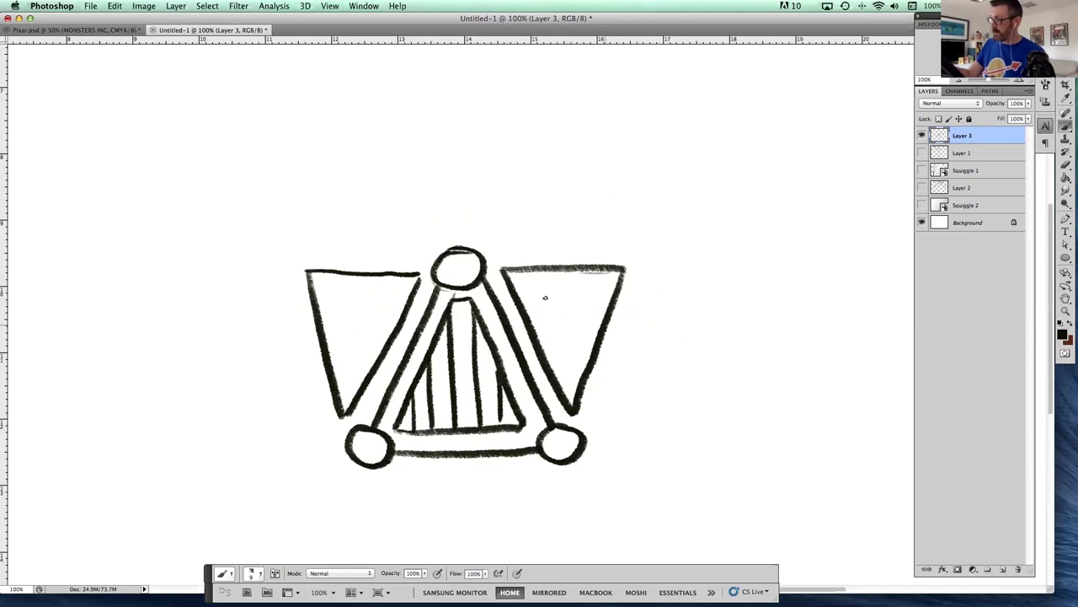
scroll(539, 311, "up", 3)
scroll(539, 311, "left", 2)
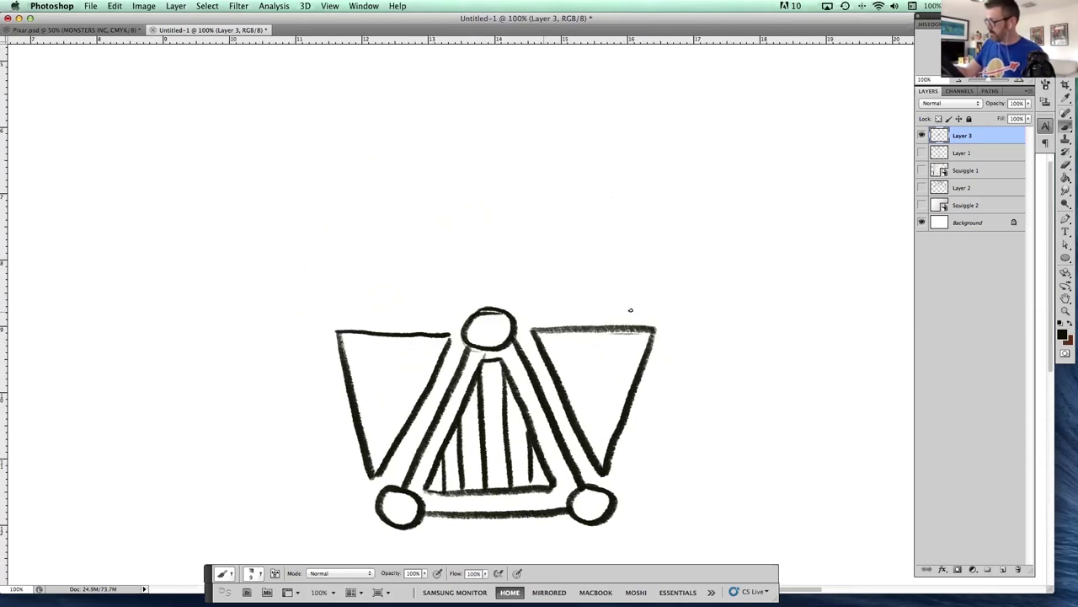
mouse_move(531, 314)
left_mouse_down()
mouse_move(656, 312)
mouse_move(639, 244)
mouse_move(529, 314)
left_mouse_up()
mouse_move(341, 320)
left_mouse_down()
mouse_move(453, 317)
mouse_move(401, 223)
mouse_move(344, 319)
left_mouse_up()
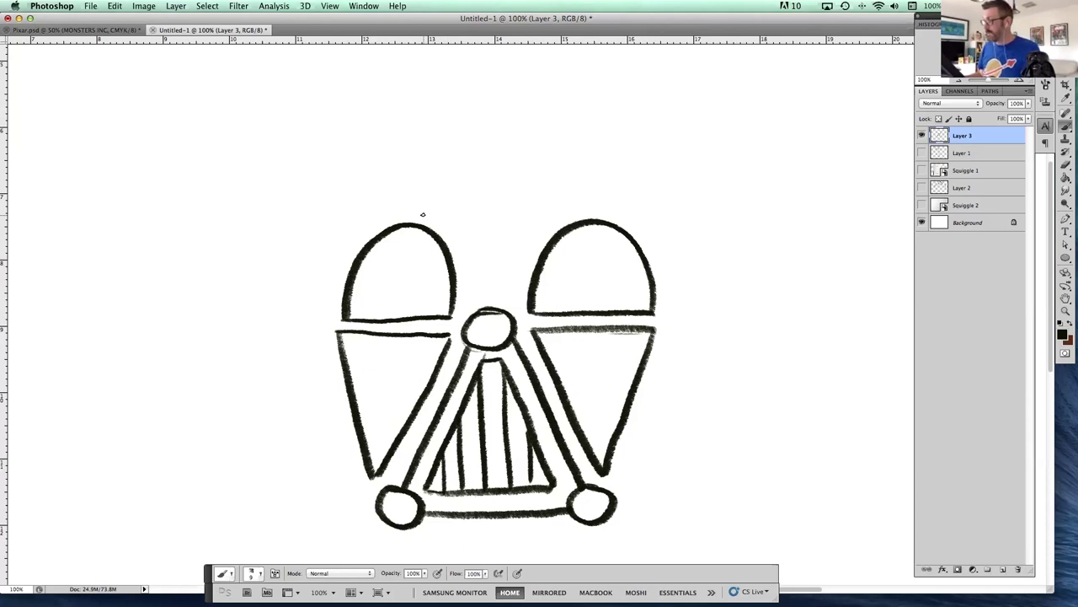
left_click_drag(342, 299, 341, 319)
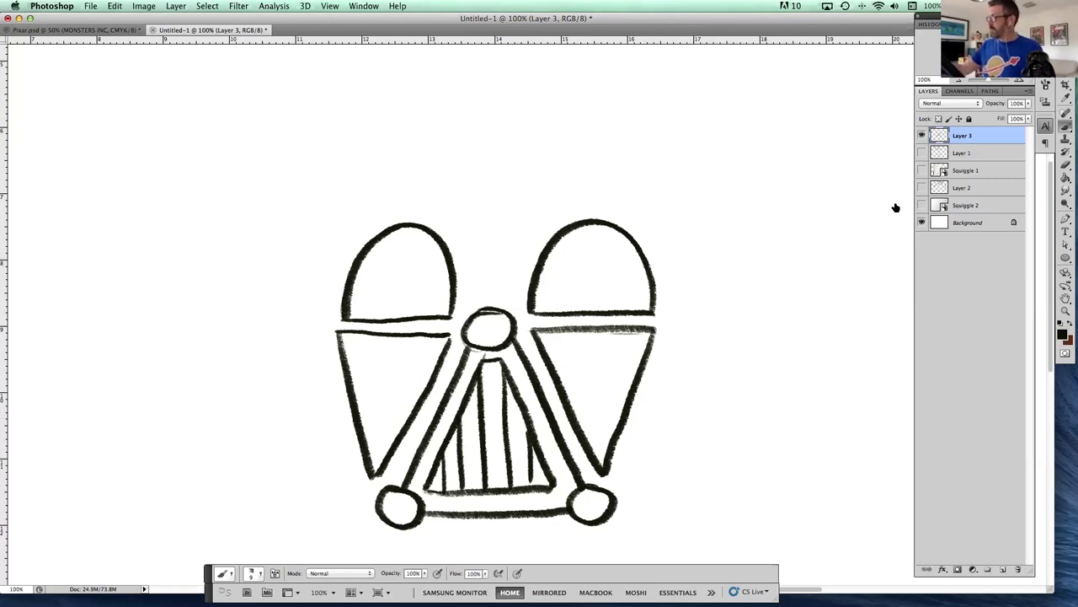
scroll(674, 384, "right", 3)
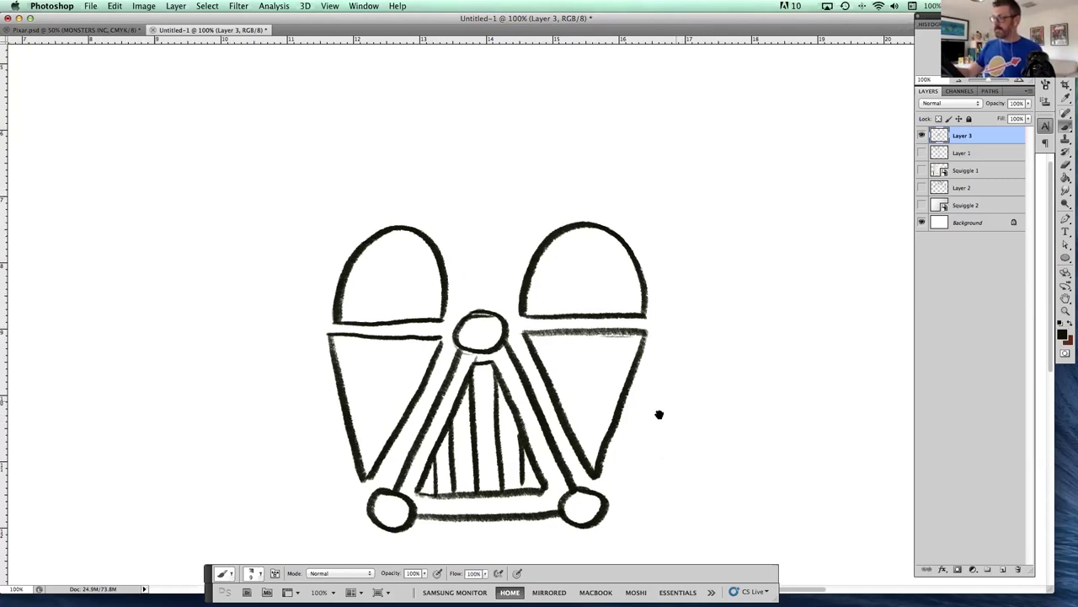
scroll(659, 430, "up", 2)
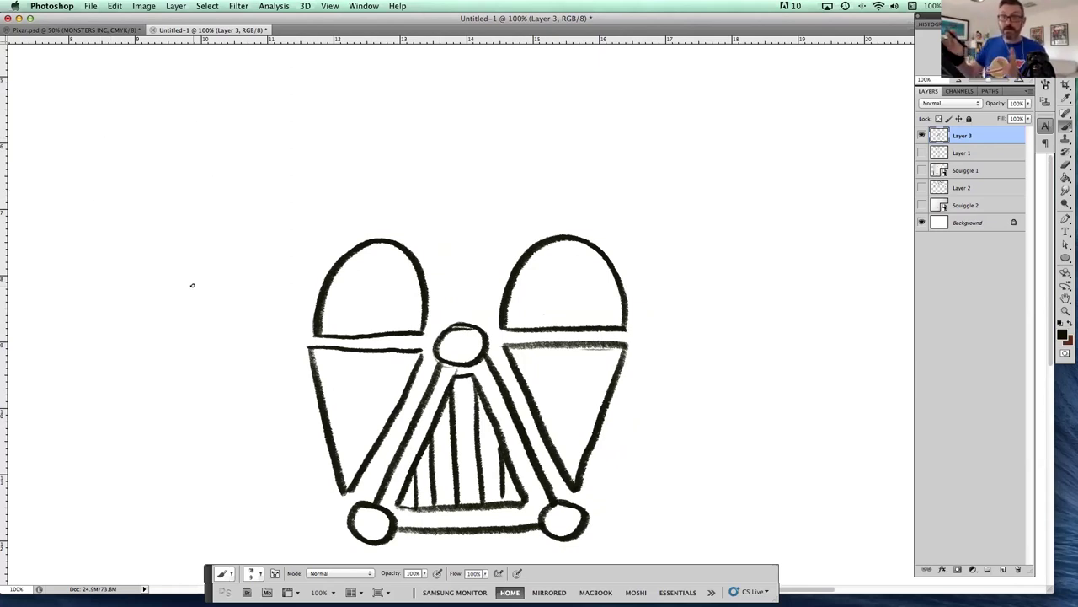
mouse_move(80, 201)
left_mouse_down()
mouse_move(121, 187)
mouse_move(141, 154)
left_mouse_up()
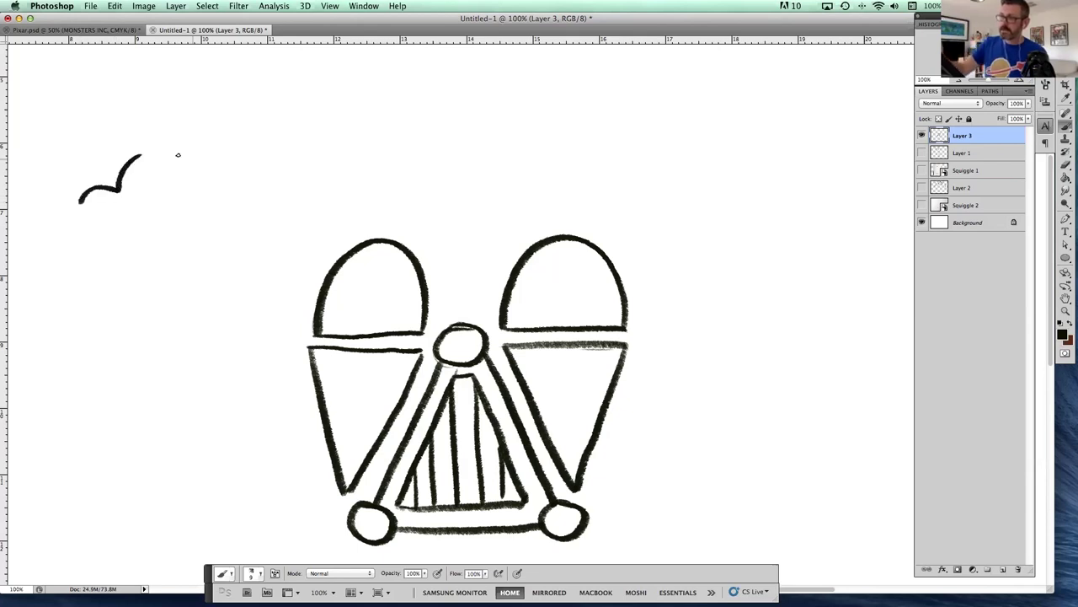
left_click_drag(87, 287, 154, 302)
left_click_drag(775, 185, 839, 159)
key("ctrl+z")
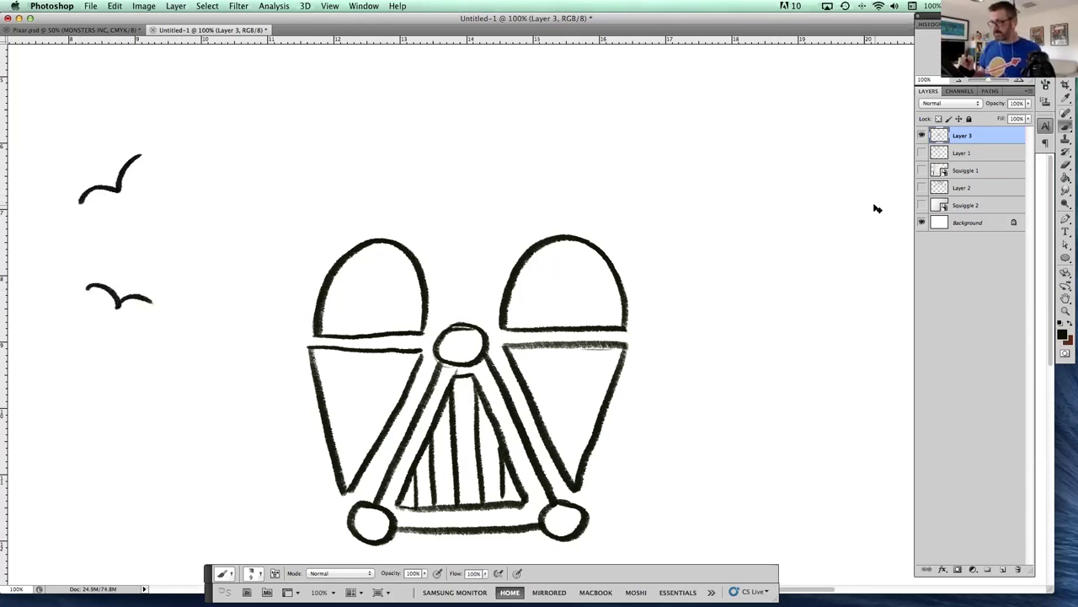
key("ctrl+alt+z")
key("ctrl+alt+z")
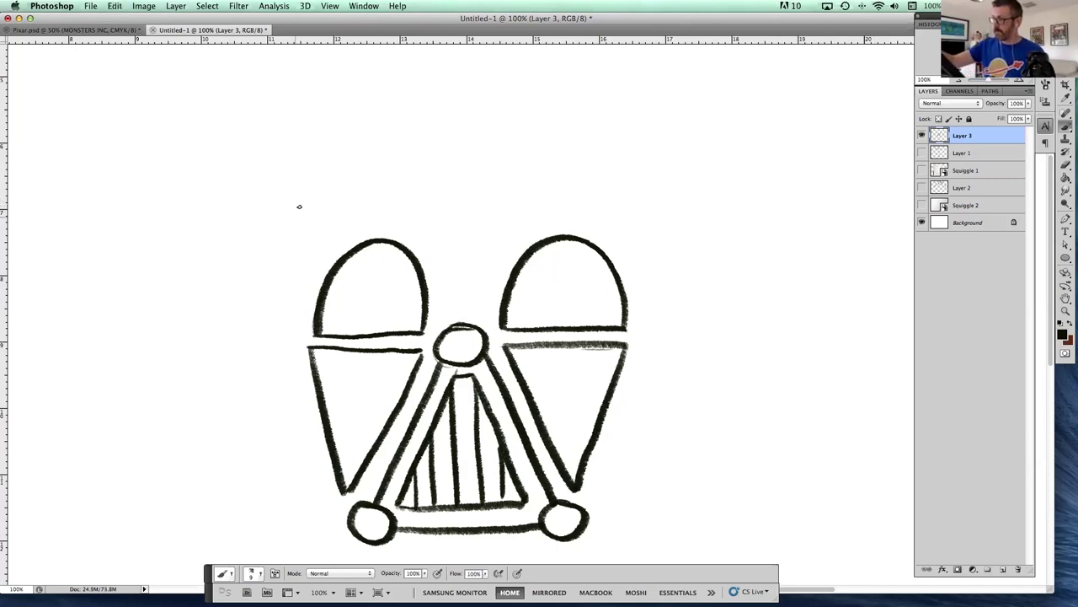
- Draw a wide double arch above both domes, dipping between them, and extend a long outward-slanting line down from each end
mouse_move(292, 218)
left_mouse_down()
mouse_move(331, 193)
mouse_move(408, 190)
mouse_move(464, 236)
mouse_move(497, 200)
mouse_move(540, 182)
mouse_move(633, 197)
mouse_move(662, 223)
left_mouse_up()
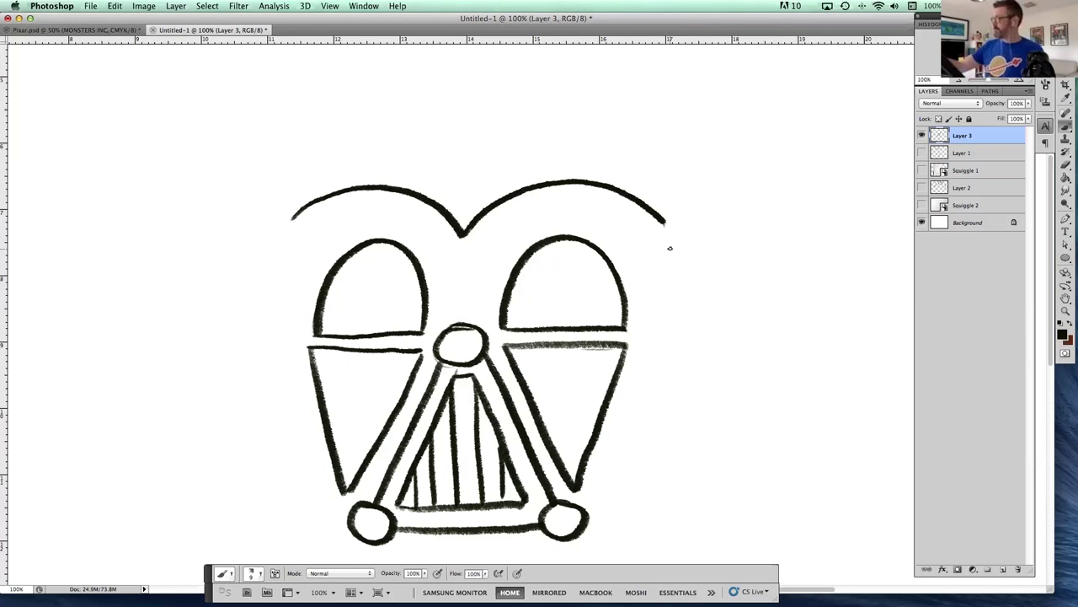
key("super+minus")
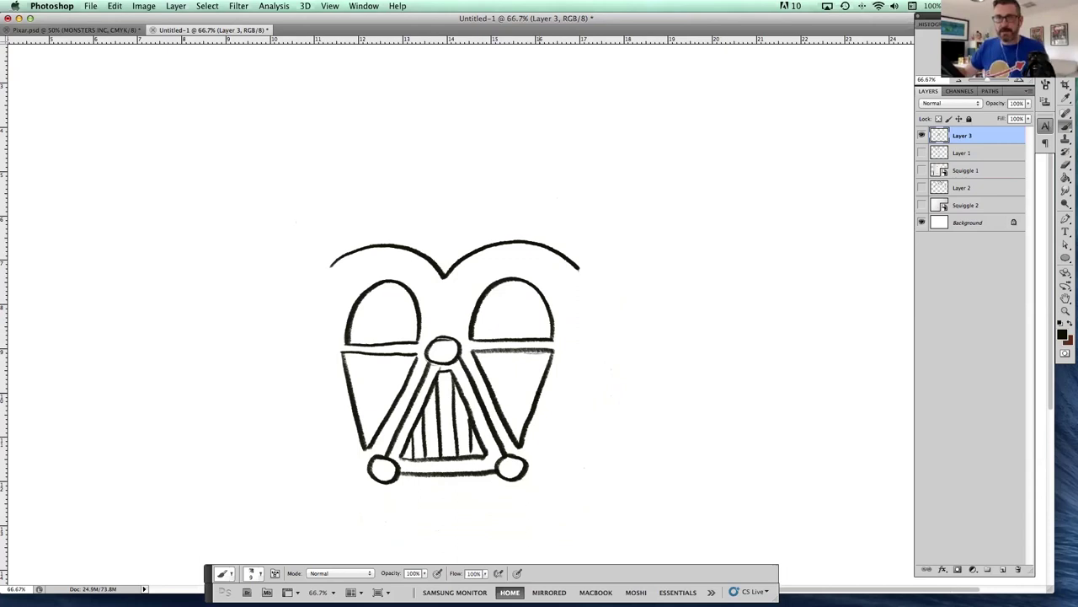
left_click_drag(330, 264, 286, 488)
left_click_drag(578, 270, 617, 483)
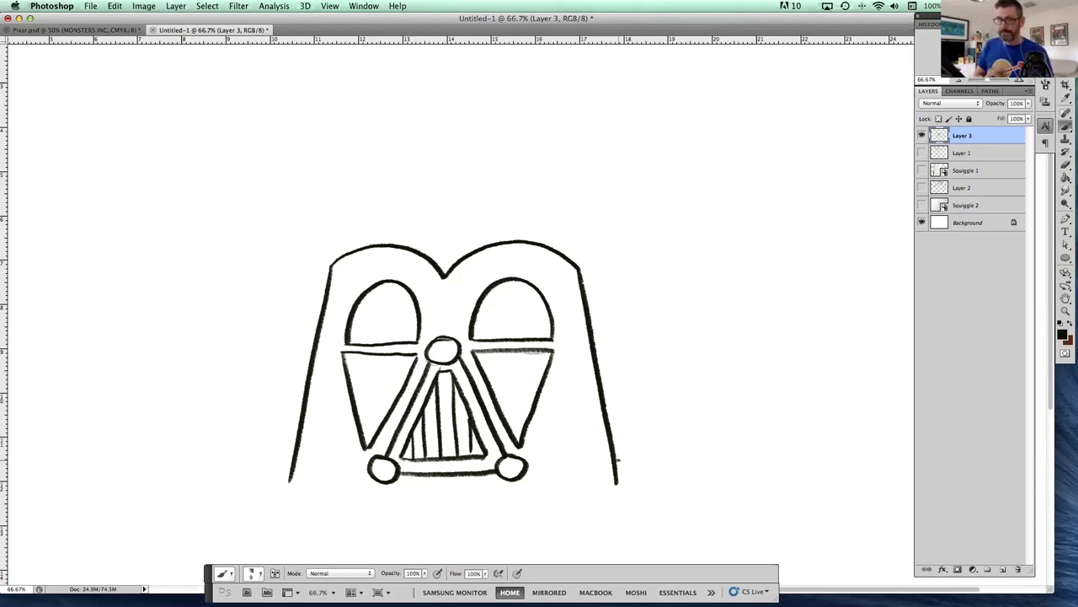
- Draw a tall, narrow rectangular strip rising from the dip in the double arch
scroll(597, 372, "up", 2)
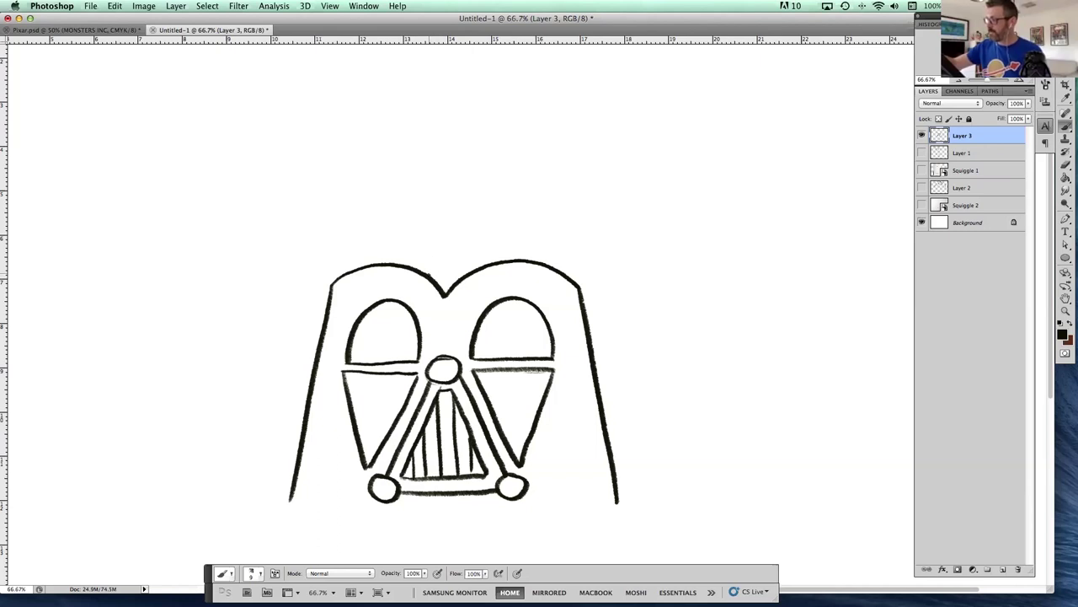
mouse_move(432, 276)
left_mouse_down()
mouse_move(431, 147)
mouse_move(445, 132)
mouse_move(466, 131)
mouse_move(473, 270)
left_mouse_up()
mouse_move(446, 132)
left_mouse_down()
mouse_move(467, 131)
mouse_move(472, 244)
left_mouse_up()
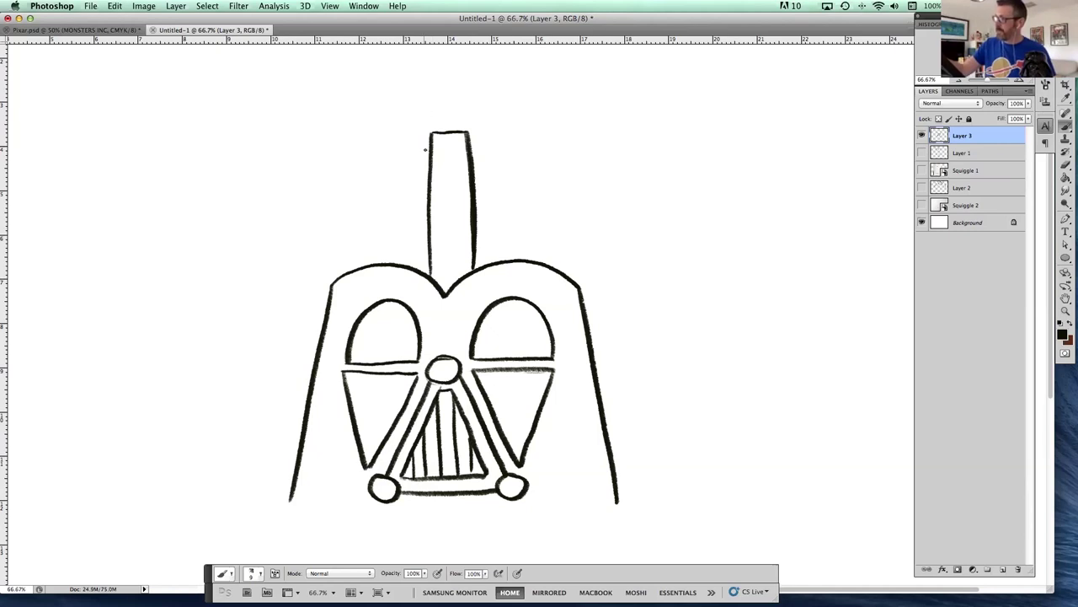
- Draw the helmet outline curving out from the top of the strip, flaring down both sides and closing onto the slanting lines
mouse_move(427, 143)
left_mouse_down()
mouse_move(343, 169)
mouse_move(292, 271)
left_mouse_up()
mouse_move(470, 139)
left_mouse_down()
mouse_move(533, 159)
mouse_move(581, 215)
mouse_move(596, 270)
left_mouse_up()
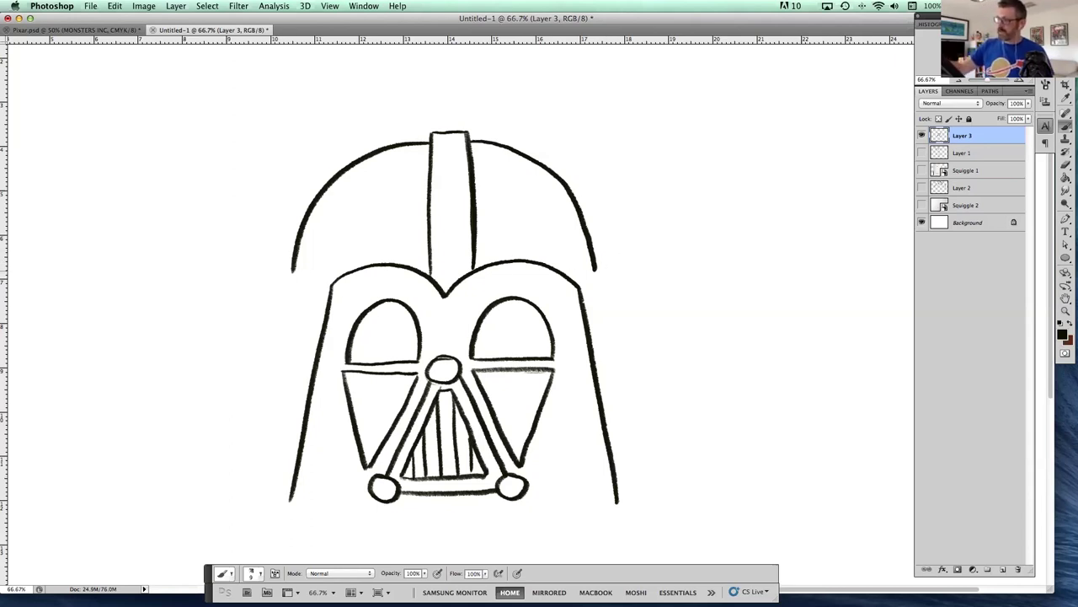
mouse_move(290, 273)
left_mouse_down()
mouse_move(234, 462)
mouse_move(286, 504)
left_mouse_up()
mouse_move(596, 268)
left_mouse_down()
mouse_move(667, 469)
mouse_move(617, 503)
left_mouse_up()
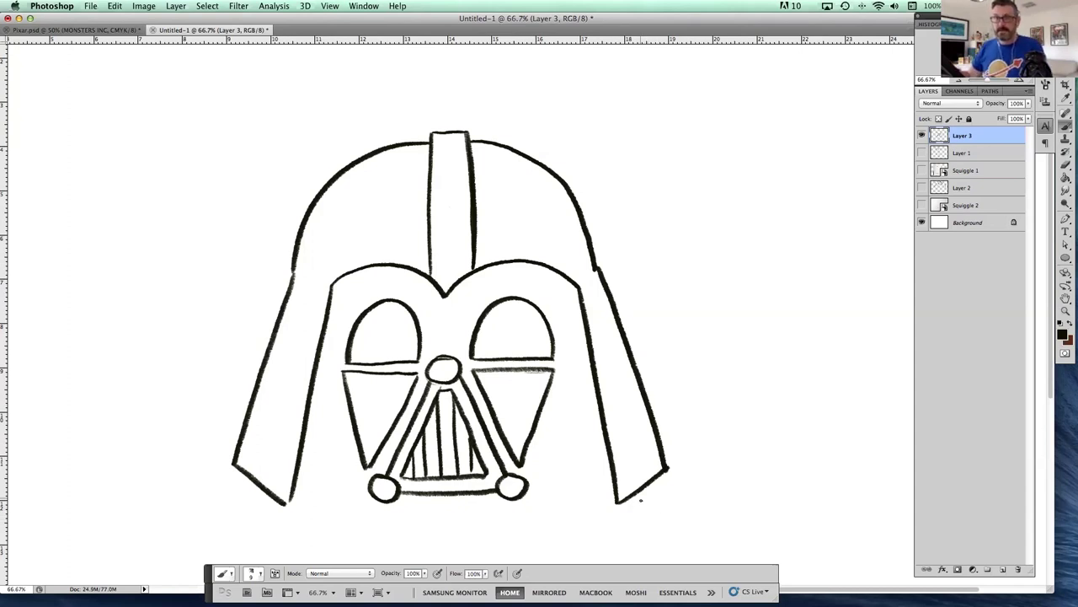
- Draw a curved brow on each side of the central strip and a slanting cheek line down to each lower circle
mouse_move(431, 275)
left_mouse_down()
mouse_move(408, 236)
mouse_move(333, 244)
left_mouse_up()
mouse_move(470, 272)
left_mouse_down()
mouse_move(530, 223)
mouse_move(580, 252)
left_mouse_up()
left_click_drag(316, 392, 368, 471)
left_click_drag(523, 475, 588, 384)
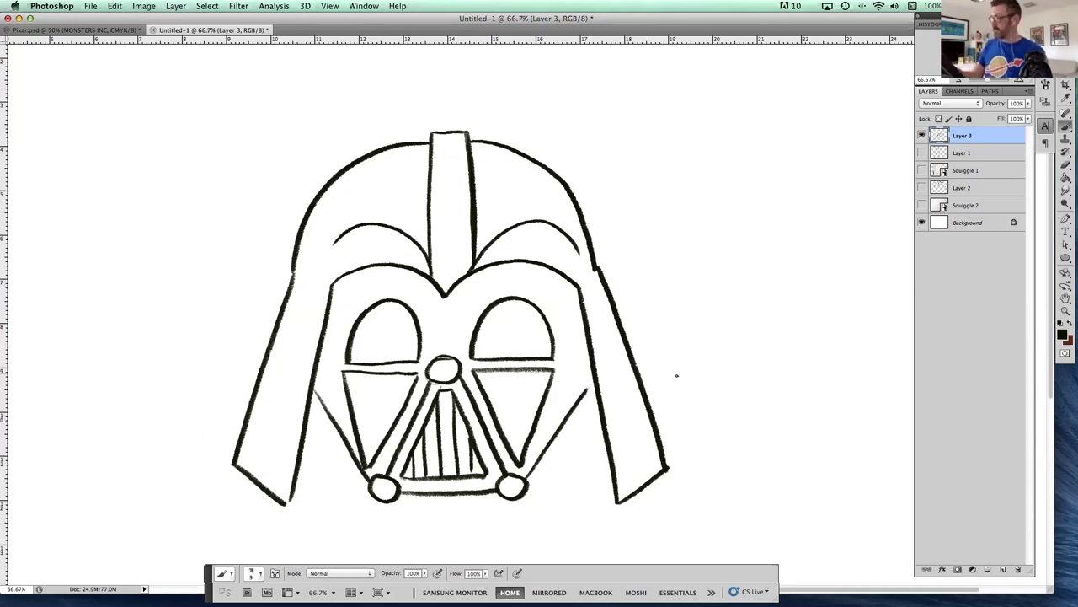
left_click_drag(588, 384, 560, 435)
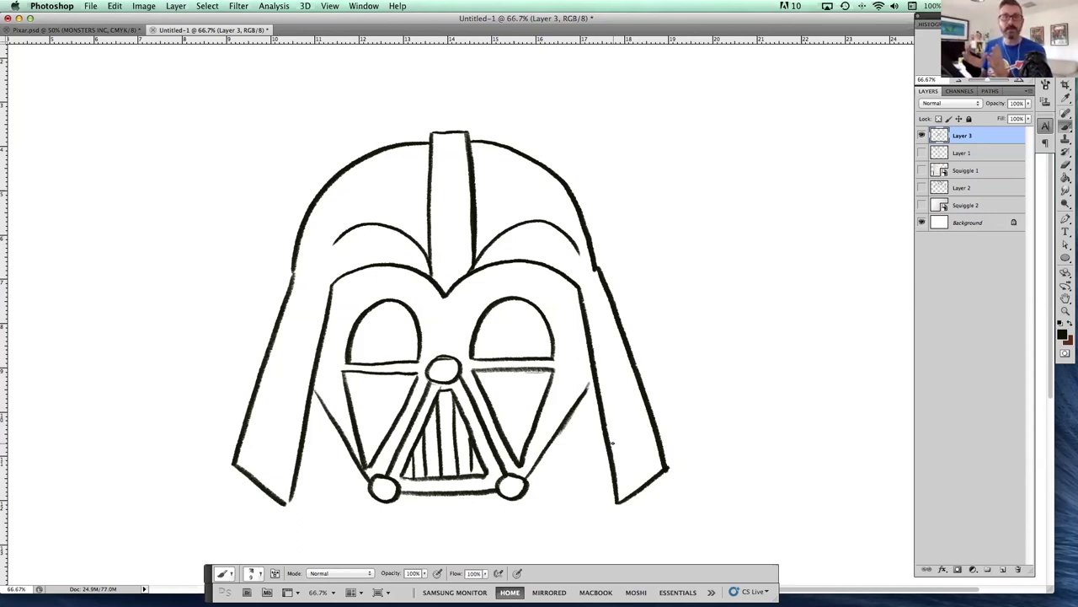
- Add a stack of short curved lines between the eyes and an outer arch around each eye dome
mouse_move(433, 347)
left_mouse_down()
mouse_move(459, 347)
mouse_move(458, 309)
left_mouse_up()
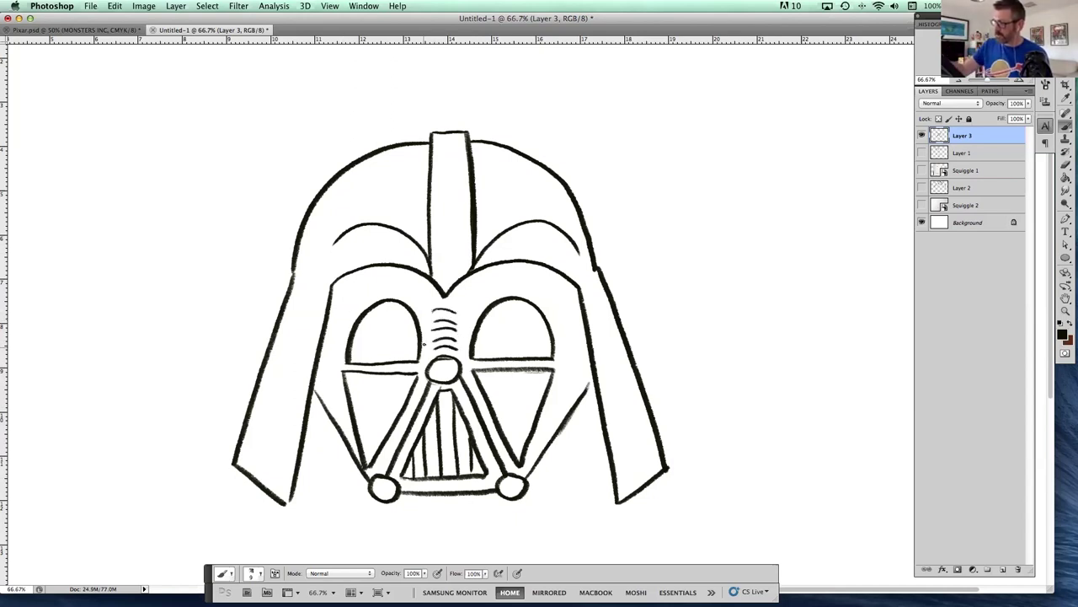
mouse_move(422, 359)
left_mouse_down()
mouse_move(416, 306)
mouse_move(349, 313)
mouse_move(344, 354)
left_mouse_up()
mouse_move(552, 361)
left_mouse_down()
mouse_move(526, 288)
mouse_move(500, 285)
mouse_move(473, 351)
left_mouse_up()
- Draw a curved line from each lower circle out to the helmet's inner edge, and touch up the cheek line
left_click_drag(298, 480, 359, 477)
left_click_drag(612, 486, 521, 477)
left_click_drag(366, 478, 298, 480)
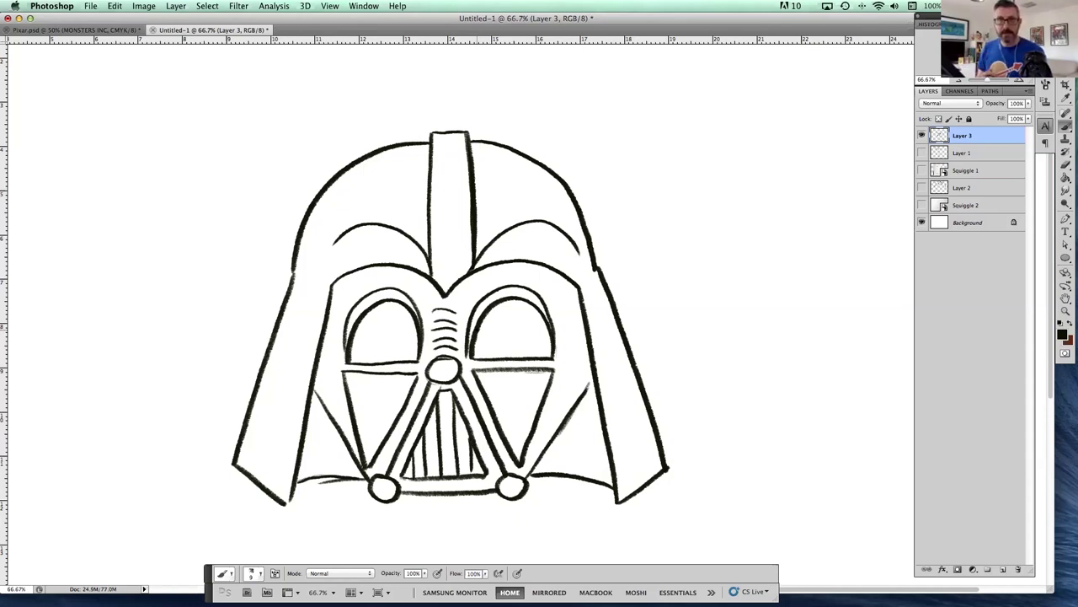
left_click_drag(596, 377, 586, 390)
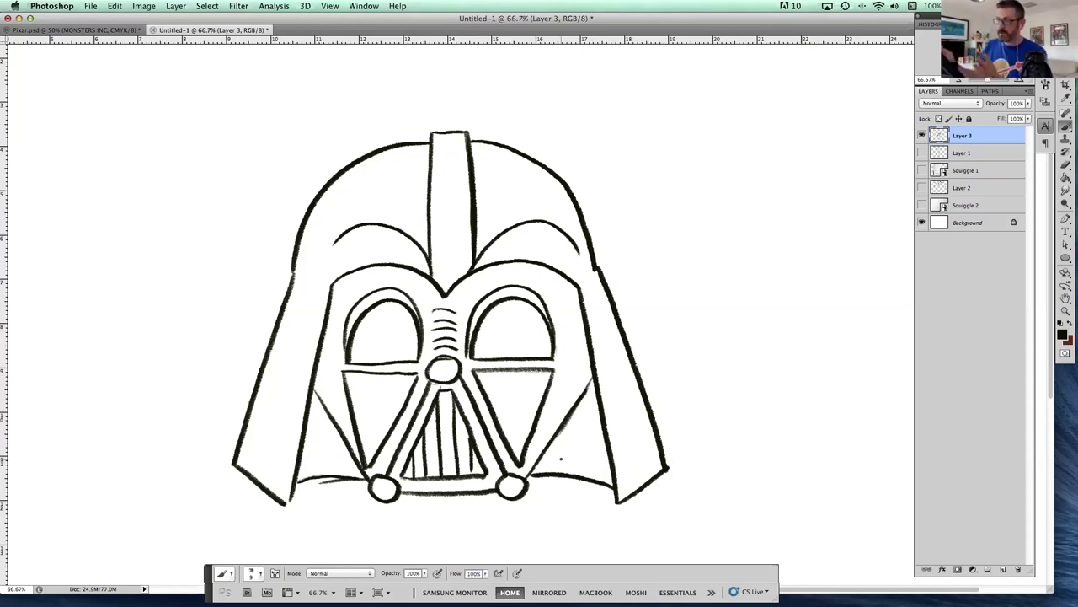
scroll(636, 409, "down", 2)
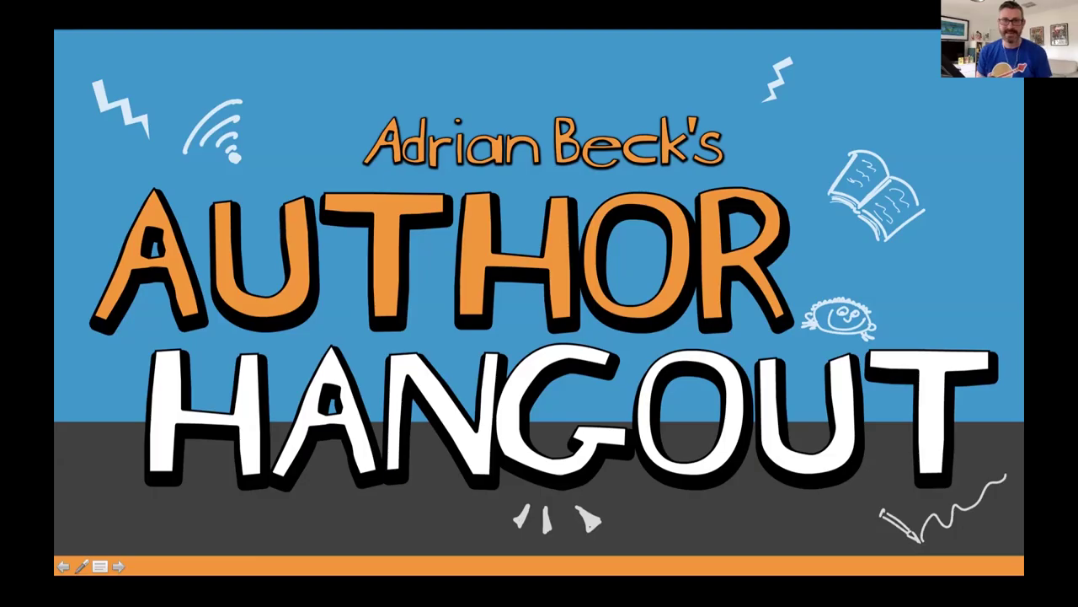
key("Right")
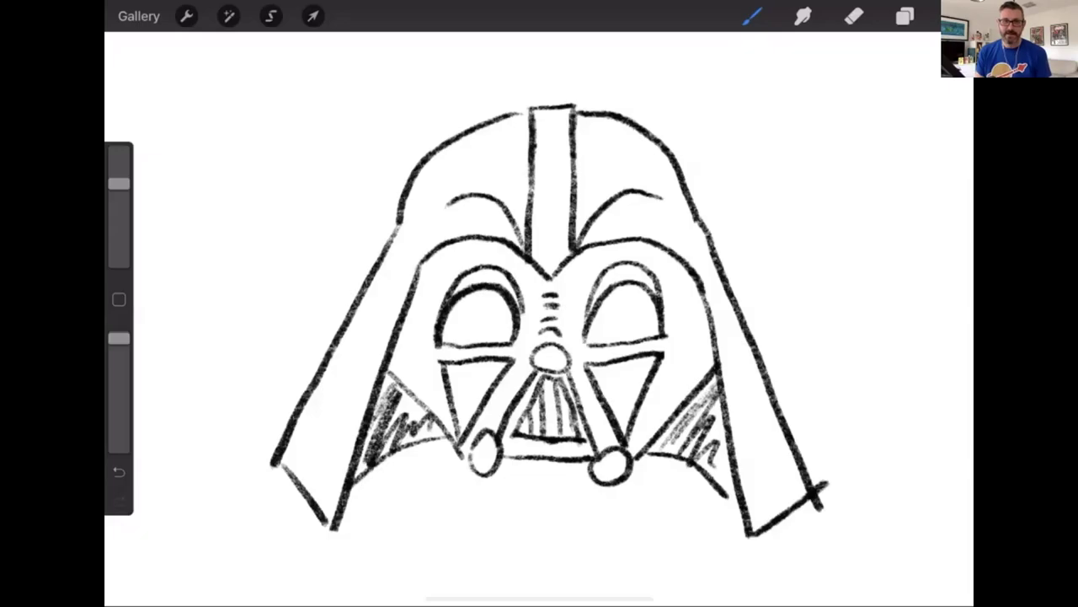
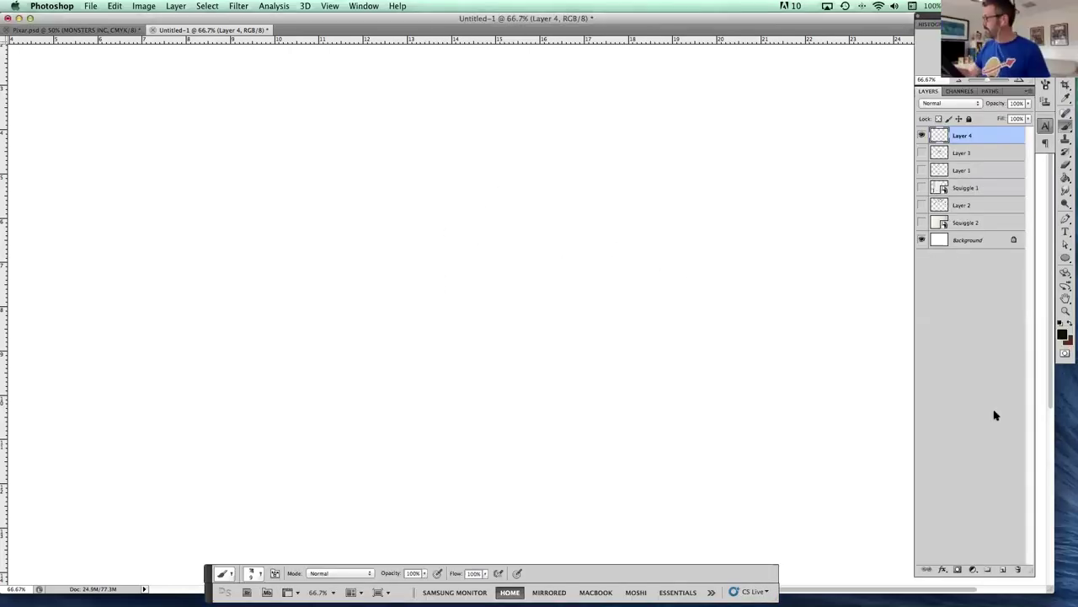
- Swap the foreground and background colours, and change the foreground colour from brown to a medium blue for sketching
left_click(1068, 324)
left_click(1063, 333)
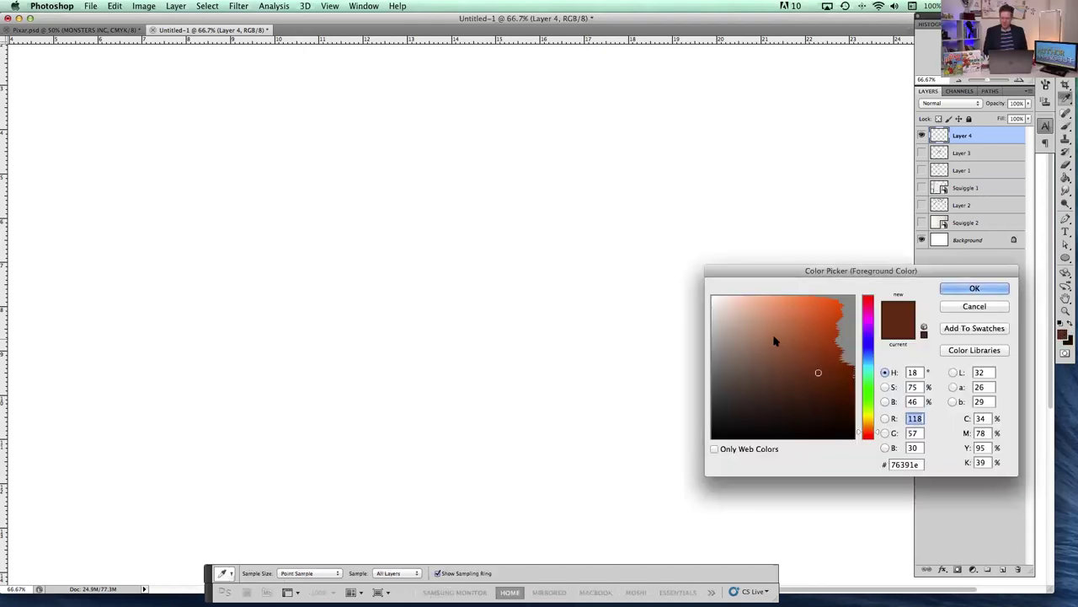
left_click_drag(868, 341, 868, 358)
left_click(794, 315)
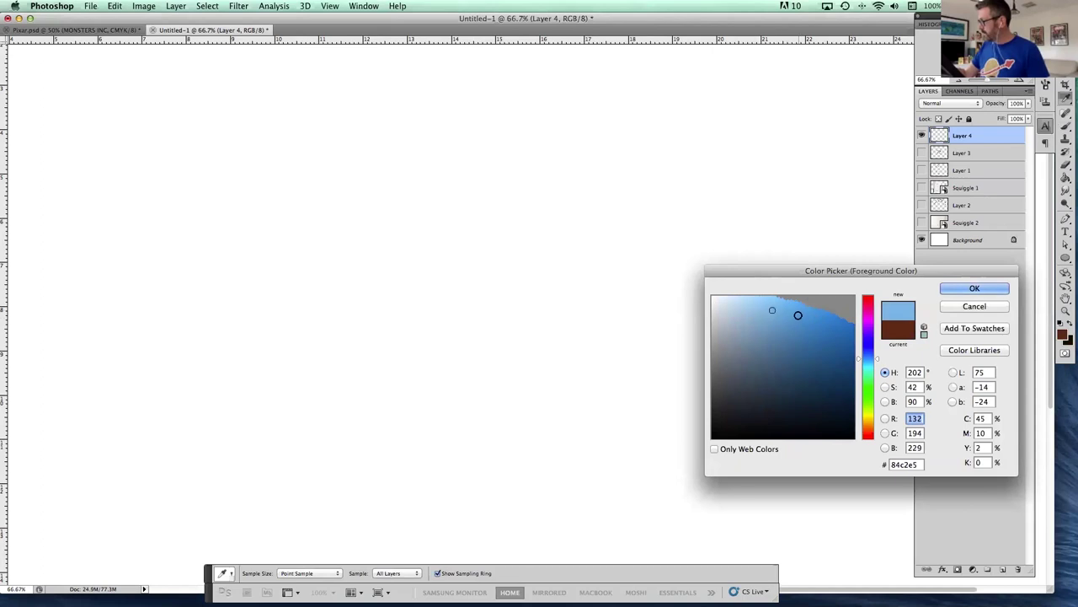
left_click(963, 293)
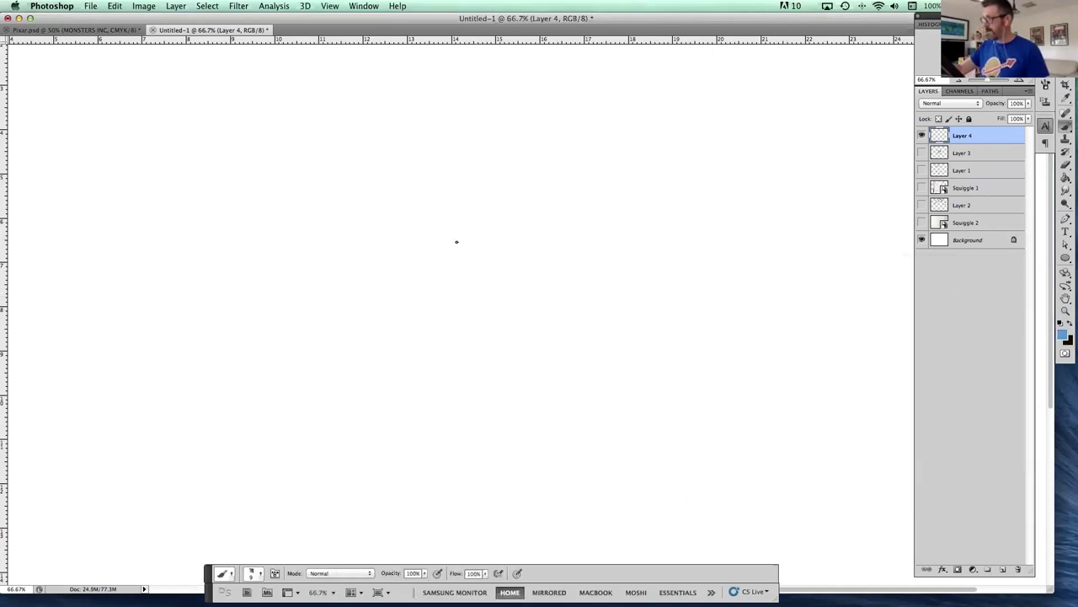
- Sketch two overlapping round eyes with small pupils on Layer 4, and start the snout line beneath the smaller eye
mouse_move(487, 234)
left_mouse_down()
mouse_move(482, 269)
mouse_move(499, 259)
mouse_move(456, 238)
mouse_move(443, 253)
mouse_move(453, 266)
mouse_move(398, 257)
mouse_move(448, 238)
mouse_move(443, 261)
mouse_move(408, 260)
mouse_move(468, 227)
mouse_move(509, 254)
mouse_move(483, 282)
mouse_move(454, 228)
mouse_move(475, 255)
mouse_move(426, 266)
left_mouse_up()
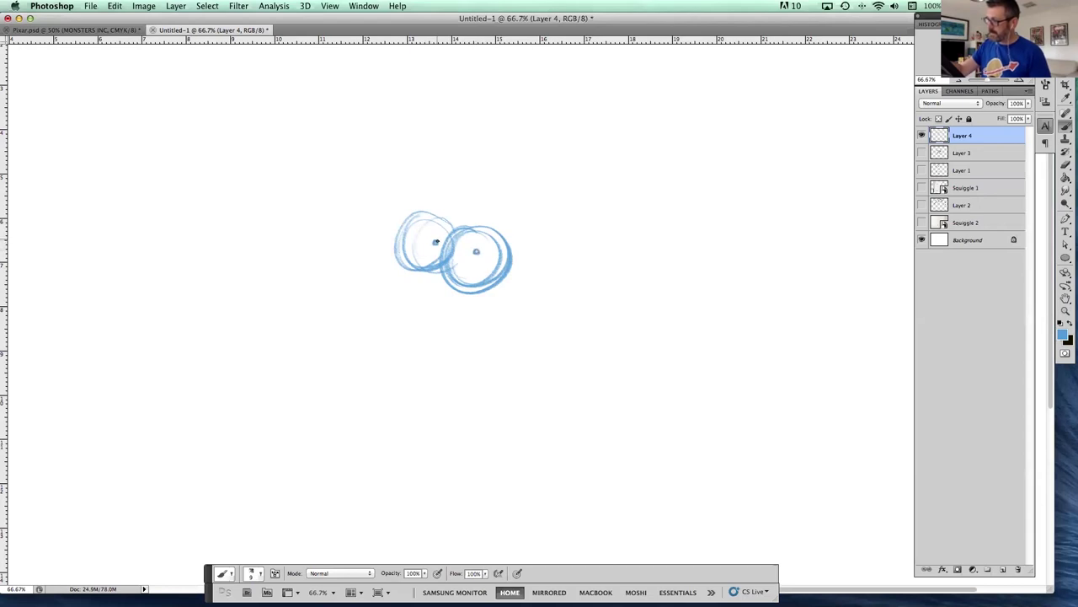
mouse_move(416, 256)
left_mouse_down()
mouse_move(451, 238)
mouse_move(408, 265)
mouse_move(361, 270)
mouse_move(415, 272)
left_mouse_up()
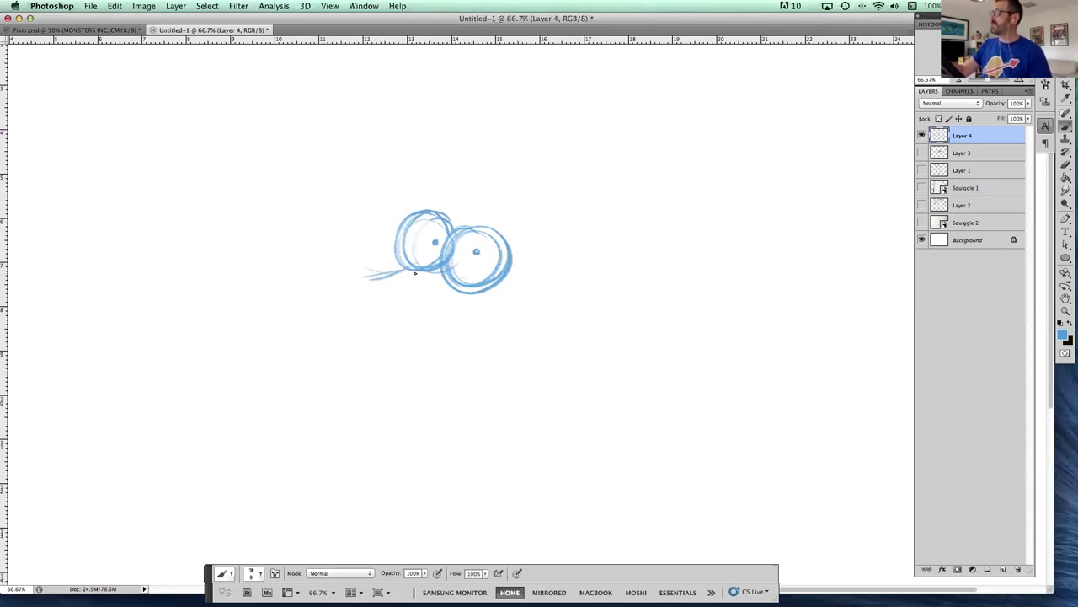
- Sketch a rounded snout and jaw below the eyes, with two large upward-curving tusks and small arches on the snout
mouse_move(359, 308)
left_mouse_down()
mouse_move(351, 281)
mouse_move(349, 306)
mouse_move(428, 343)
mouse_move(515, 271)
mouse_move(448, 320)
left_mouse_up()
mouse_move(497, 291)
left_mouse_down()
mouse_move(438, 347)
mouse_move(309, 297)
mouse_move(354, 205)
mouse_move(321, 303)
mouse_move(387, 338)
left_mouse_up()
left_click_drag(385, 242, 367, 327)
left_click_drag(396, 243, 401, 327)
left_click_drag(392, 287, 446, 345)
left_click_drag(383, 226, 359, 282)
mouse_move(334, 246)
left_mouse_down()
mouse_move(329, 292)
mouse_move(327, 210)
left_mouse_up()
mouse_move(344, 291)
left_mouse_down()
mouse_move(342, 278)
mouse_move(413, 287)
mouse_move(415, 298)
left_mouse_up()
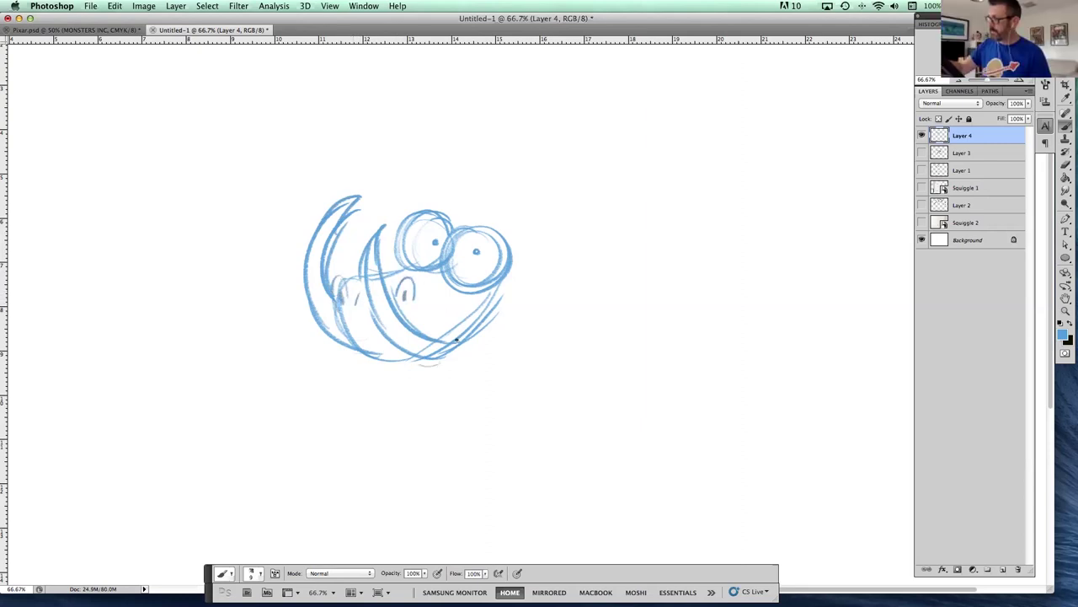
- Sketch a tuft of hair above the eyes and a drooping oval ear on each side of the head
left_click_drag(484, 217, 509, 227)
mouse_move(500, 179)
left_mouse_down()
mouse_move(476, 206)
mouse_move(498, 219)
mouse_move(531, 209)
mouse_move(509, 226)
mouse_move(552, 226)
mouse_move(571, 248)
mouse_move(540, 268)
mouse_move(575, 262)
left_mouse_up()
mouse_move(431, 192)
left_mouse_down()
mouse_move(381, 202)
mouse_move(435, 211)
left_mouse_up()
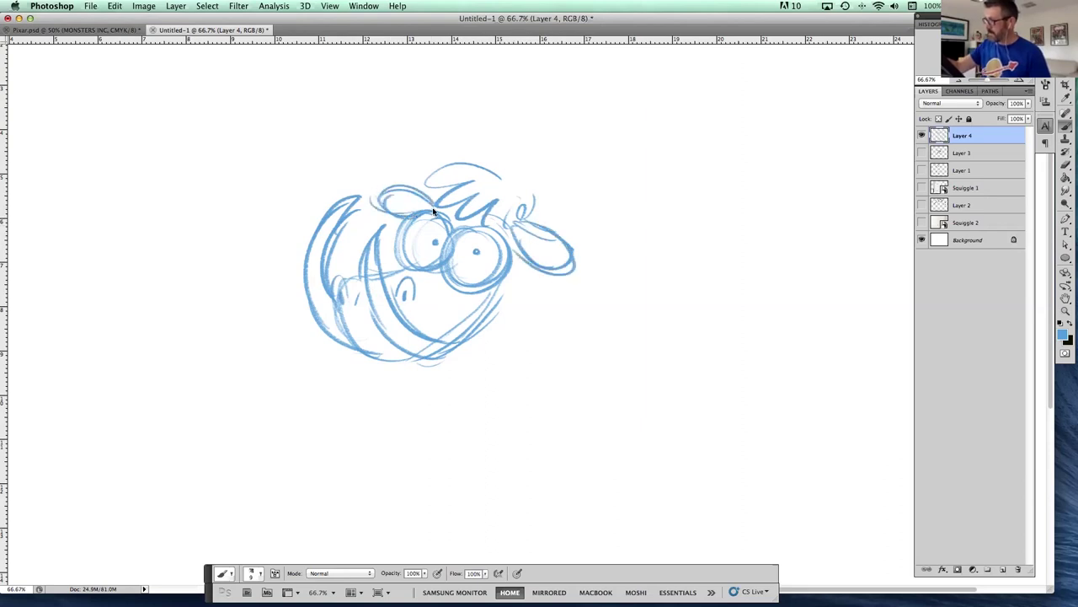
- Strengthen the jaw line below the larger eye, and rework the front of the snout with two filled-in oblong marks
mouse_move(563, 260)
left_mouse_down()
mouse_move(496, 303)
mouse_move(475, 265)
left_mouse_up()
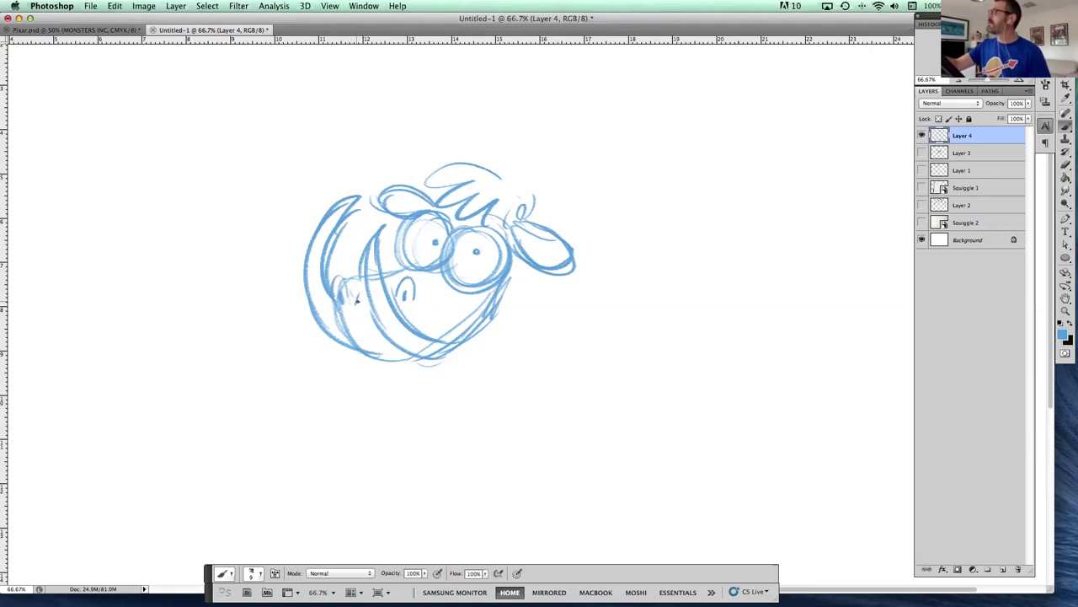
mouse_move(362, 280)
left_mouse_down()
mouse_move(340, 296)
mouse_move(356, 335)
mouse_move(371, 336)
left_mouse_up()
mouse_move(407, 305)
left_mouse_down()
mouse_move(389, 283)
mouse_move(329, 314)
mouse_move(367, 335)
left_mouse_up()
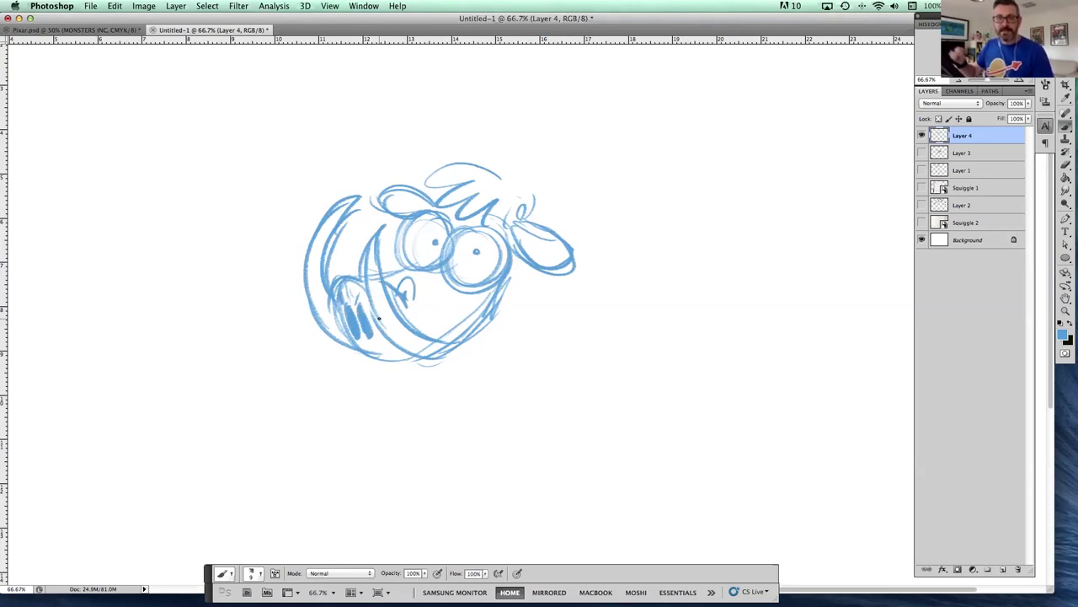
- Add a smile crease on the cheek, and rough in the neck, chest and rounded body behind the head
mouse_move(352, 288)
left_mouse_down()
mouse_move(362, 316)
mouse_move(334, 341)
left_mouse_up()
mouse_move(497, 310)
left_mouse_down()
mouse_move(468, 331)
mouse_move(418, 355)
mouse_move(470, 333)
mouse_move(477, 298)
left_mouse_up()
left_click_drag(463, 299, 480, 303)
left_click_drag(511, 266, 542, 325)
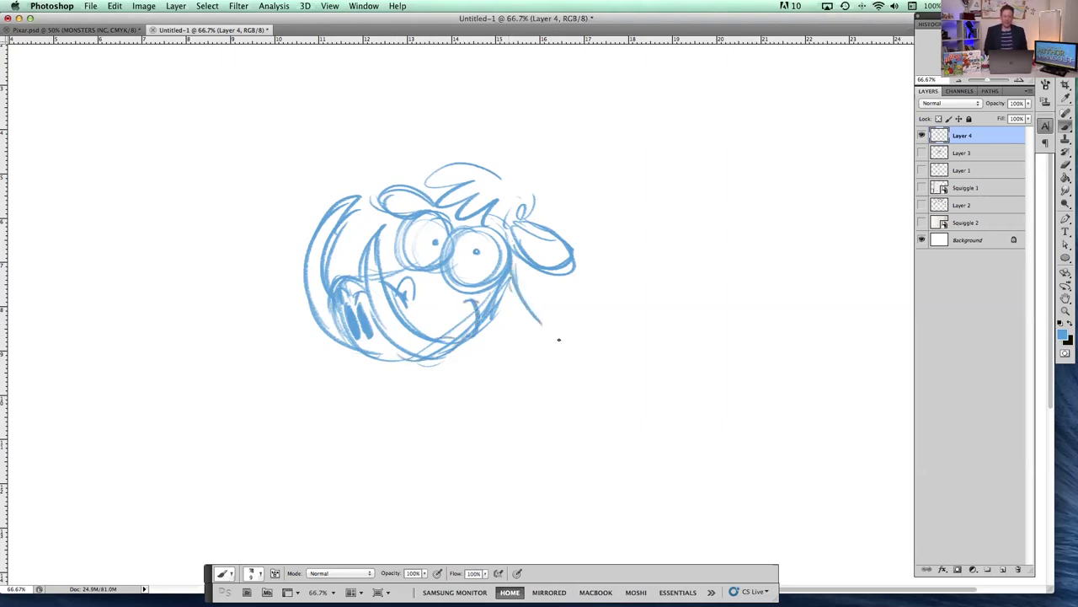
left_click_drag(430, 364, 422, 413)
mouse_move(425, 361)
left_mouse_down()
mouse_move(427, 403)
mouse_move(497, 411)
mouse_move(516, 295)
mouse_move(537, 378)
left_mouse_up()
left_click_drag(605, 369, 582, 318)
- Clean up the tip of the far tusk and redraw its upward curve
mouse_move(354, 181)
left_mouse_down()
mouse_move(343, 205)
mouse_move(301, 222)
mouse_move(286, 178)
mouse_move(321, 165)
mouse_move(309, 200)
mouse_move(308, 172)
mouse_move(320, 183)
mouse_move(331, 149)
mouse_move(312, 159)
mouse_move(300, 225)
left_mouse_up()
key("e")
key("b")
left_click_drag(303, 172, 295, 234)
- Sketch the front neck line and two wavy tentacle legs beneath the chest
left_click_drag(413, 337, 416, 356)
mouse_move(403, 313)
left_mouse_down()
mouse_move(348, 494)
mouse_move(368, 506)
mouse_move(404, 413)
left_mouse_up()
mouse_move(421, 371)
left_mouse_down()
mouse_move(419, 403)
mouse_move(488, 498)
left_mouse_up()
left_click_drag(461, 371, 497, 462)
mouse_move(473, 353)
left_mouse_down()
mouse_move(455, 415)
mouse_move(502, 486)
mouse_move(481, 453)
left_mouse_up()
mouse_move(426, 370)
left_mouse_down()
mouse_move(421, 435)
mouse_move(371, 434)
left_mouse_up()
left_click_drag(362, 430, 370, 506)
- Sketch the belly and arched back, with curving tentacle legs under the middle and rear of the body
mouse_move(462, 376)
left_mouse_down()
mouse_move(503, 358)
mouse_move(514, 418)
mouse_move(577, 470)
mouse_move(534, 393)
left_mouse_up()
mouse_move(509, 313)
left_mouse_down()
mouse_move(544, 353)
mouse_move(541, 379)
left_mouse_up()
left_click_drag(536, 297, 512, 331)
left_click_drag(532, 297, 555, 299)
left_click_drag(497, 227, 614, 337)
mouse_move(516, 304)
left_mouse_down()
mouse_move(588, 344)
mouse_move(608, 408)
mouse_move(634, 431)
left_mouse_up()
mouse_move(608, 357)
left_mouse_down()
mouse_move(625, 421)
mouse_move(580, 285)
mouse_move(515, 318)
mouse_move(546, 393)
left_mouse_up()
mouse_move(489, 357)
left_mouse_down()
mouse_move(509, 390)
mouse_move(512, 440)
mouse_move(560, 467)
left_mouse_up()
mouse_move(563, 506)
left_mouse_down()
mouse_move(579, 474)
mouse_move(540, 421)
mouse_move(549, 372)
mouse_move(524, 316)
left_mouse_up()
- Strengthen the outlines of the front tentacles and the curve where they join the chest
left_click_drag(479, 357, 466, 425)
mouse_move(425, 354)
left_mouse_down()
mouse_move(417, 421)
mouse_move(482, 503)
mouse_move(500, 469)
mouse_move(473, 358)
mouse_move(499, 501)
left_mouse_up()
left_click_drag(468, 418, 477, 357)
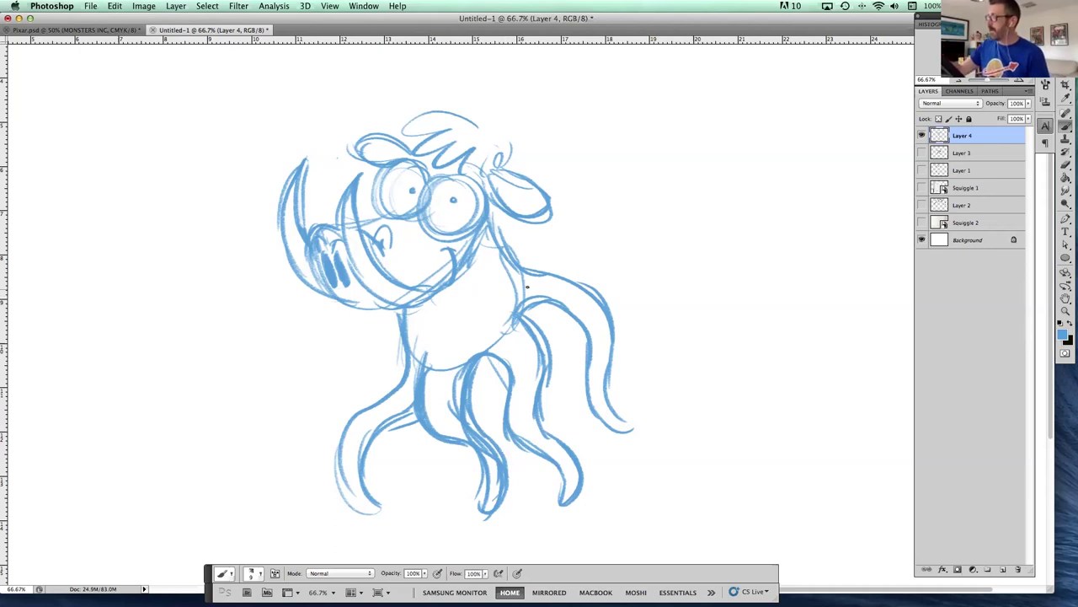
mouse_move(405, 338)
left_mouse_down()
mouse_move(358, 417)
mouse_move(362, 485)
left_mouse_up()
mouse_move(426, 364)
left_mouse_down()
mouse_move(485, 504)
mouse_move(483, 353)
left_mouse_up()
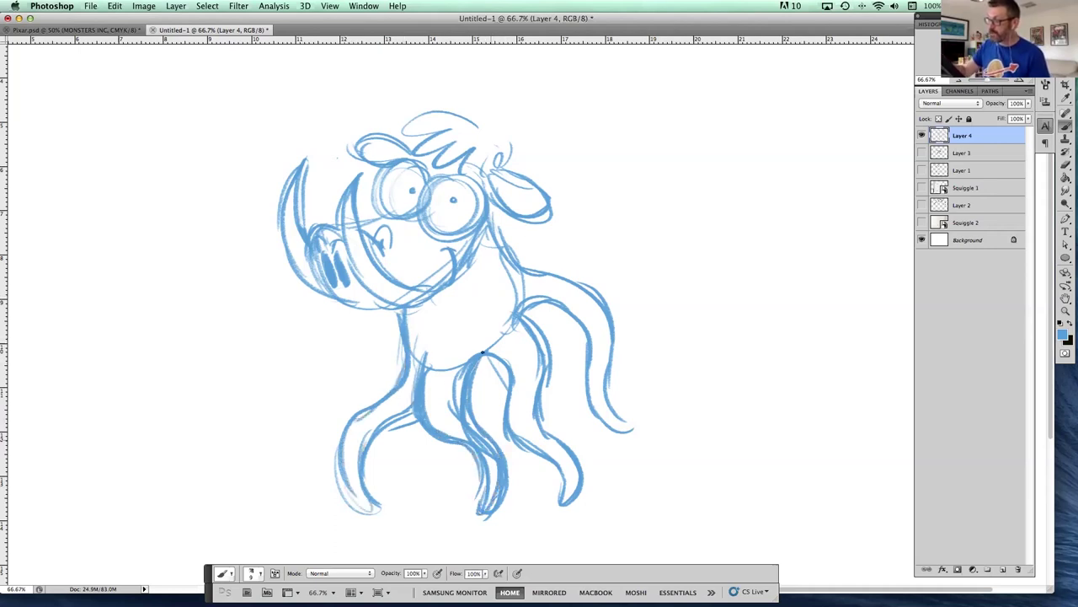
- Sketch partly hidden tentacles behind the front and middle legs, and two raised tentacles extending from the back
mouse_move(408, 412)
left_mouse_down()
mouse_move(409, 451)
mouse_move(429, 477)
mouse_move(423, 431)
left_mouse_up()
left_click_drag(473, 385, 570, 426)
mouse_move(542, 390)
left_mouse_down()
mouse_move(568, 419)
mouse_move(559, 429)
left_mouse_up()
mouse_move(483, 358)
left_mouse_down()
mouse_move(601, 458)
mouse_move(544, 379)
left_mouse_up()
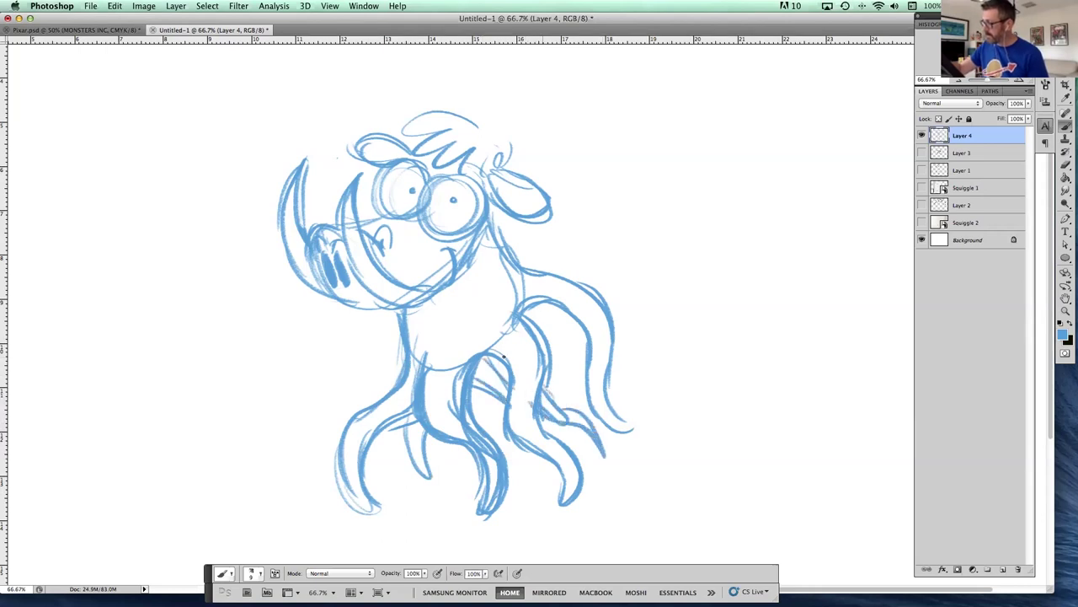
mouse_move(584, 334)
left_mouse_down()
mouse_move(543, 328)
mouse_move(681, 283)
mouse_move(616, 325)
left_mouse_up()
left_click_drag(546, 305, 573, 317)
mouse_move(538, 267)
left_mouse_down()
mouse_move(571, 236)
mouse_move(619, 227)
left_mouse_up()
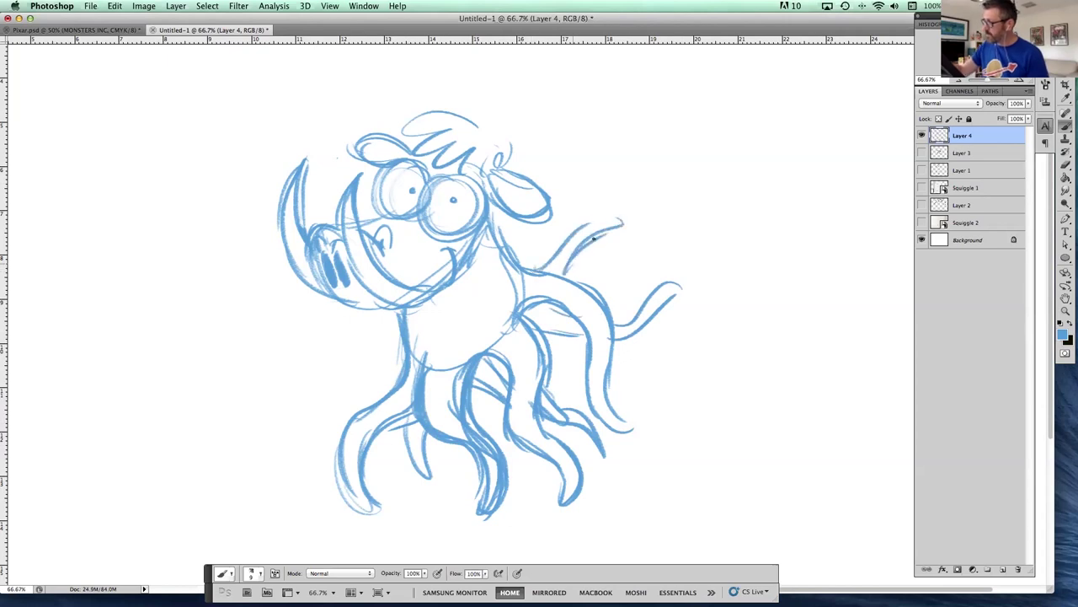
- Rework the edges and rounded tip of the second front tentacle
left_click_drag(415, 377, 413, 397)
left_click_drag(485, 462, 471, 521)
left_click_drag(486, 410, 467, 441)
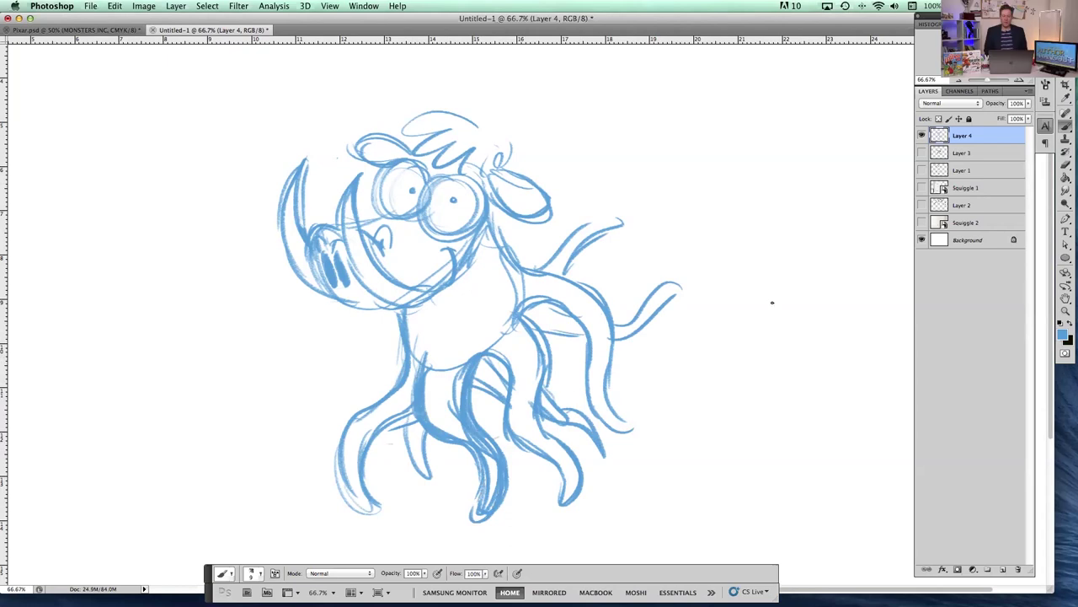
- Fade Layer 4 to about 31% opacity and add a new layer above it for inking in black
left_click(1028, 103)
left_click_drag(1026, 114, 991, 115)
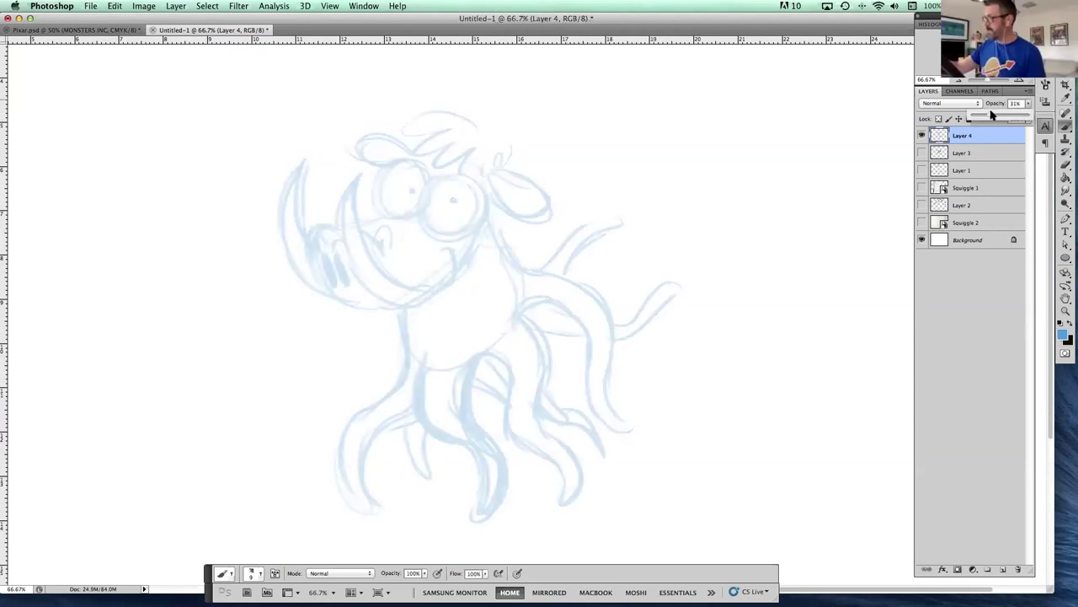
left_click(1003, 570)
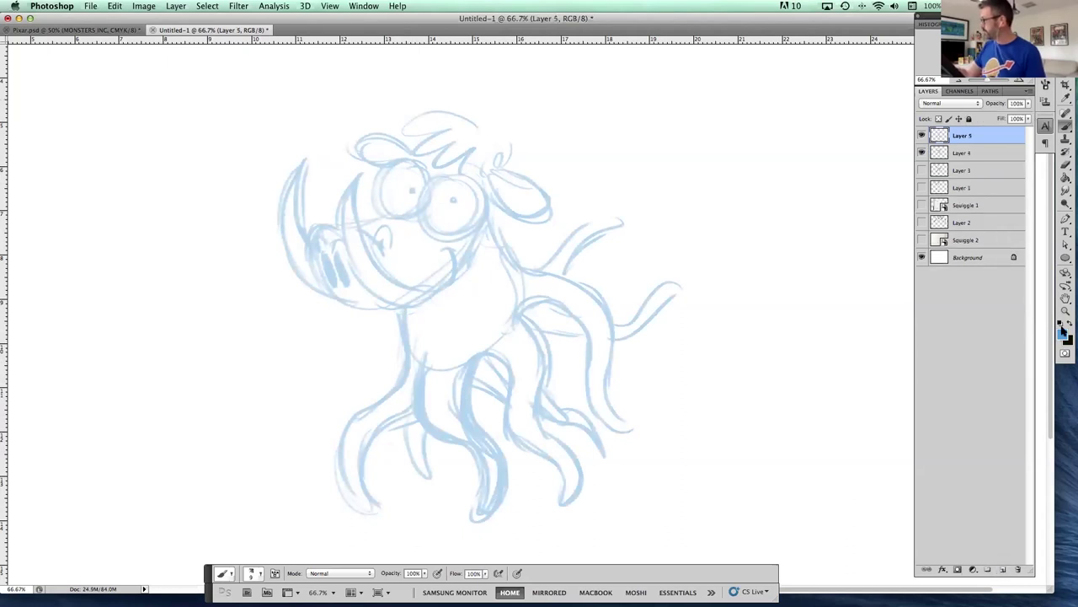
left_click(1070, 326)
- Fade the rough sketch on Layer 4 further to about 27% opacity and make Layer 5 active
left_click(960, 152)
left_click(921, 152)
left_click(922, 153)
left_click(1028, 103)
left_click_drag(1019, 116, 994, 116)
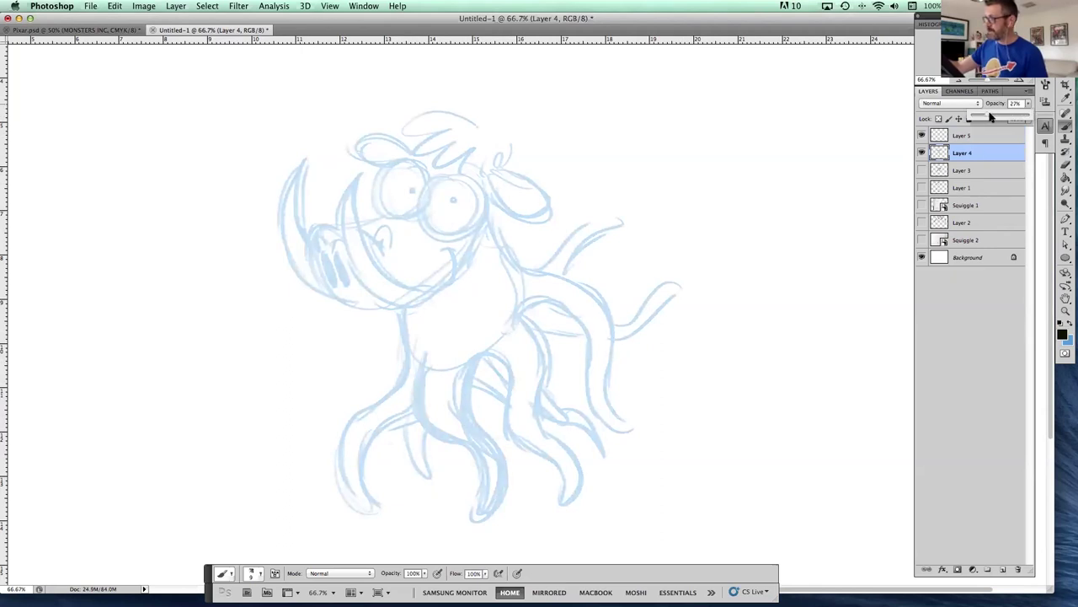
left_click(974, 136)
left_click(922, 152)
left_click(922, 153)
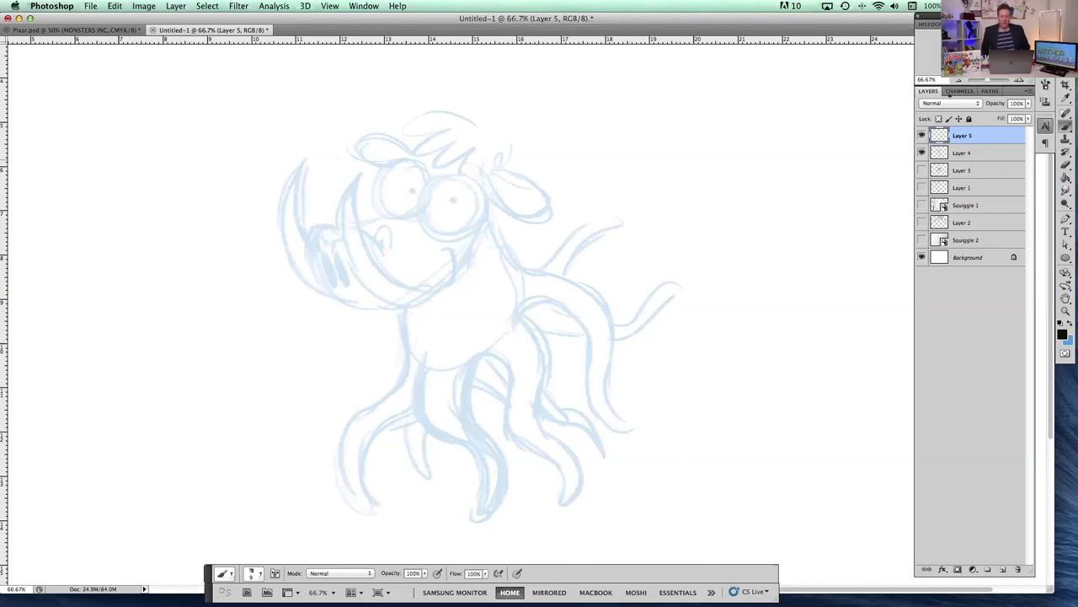
- Ink the larger round eye and its small pupil in black on Layer 5, undoing any unsatisfactory strokes
left_click_drag(457, 175, 433, 180)
key("super+z")
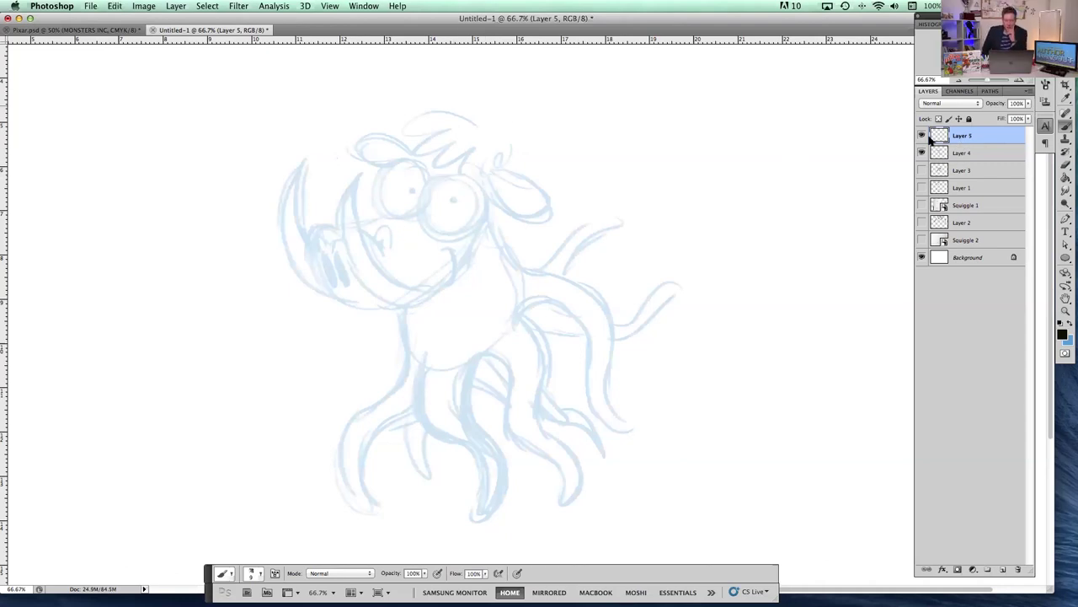
key("super+plus")
scroll(633, 331, "up", 3)
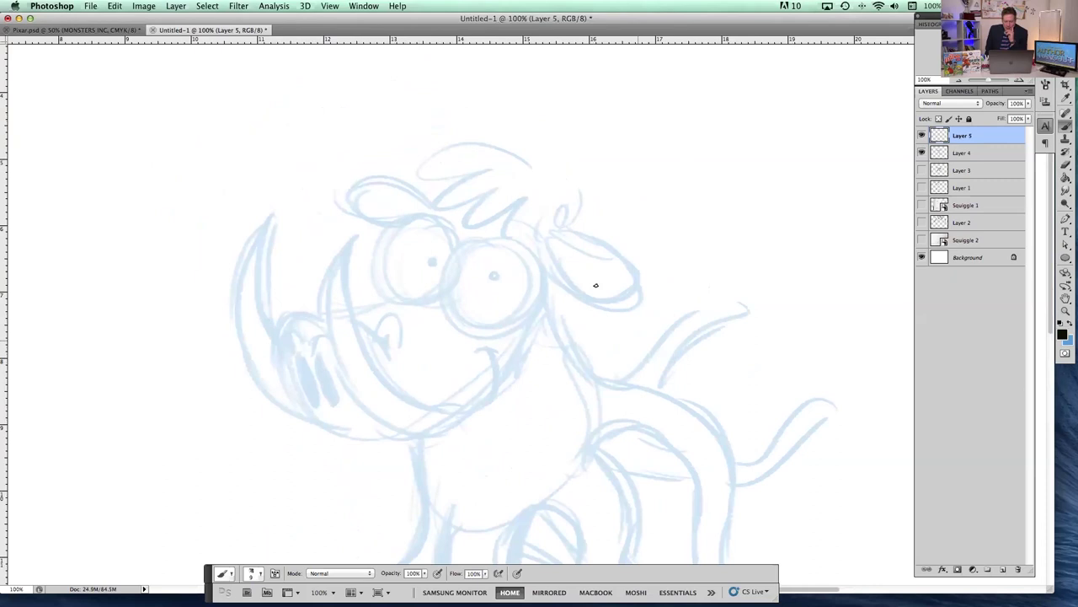
mouse_move(520, 243)
left_mouse_down()
mouse_move(479, 329)
mouse_move(514, 240)
mouse_move(455, 244)
mouse_move(548, 278)
mouse_move(527, 242)
mouse_move(499, 278)
left_mouse_up()
key("super+z")
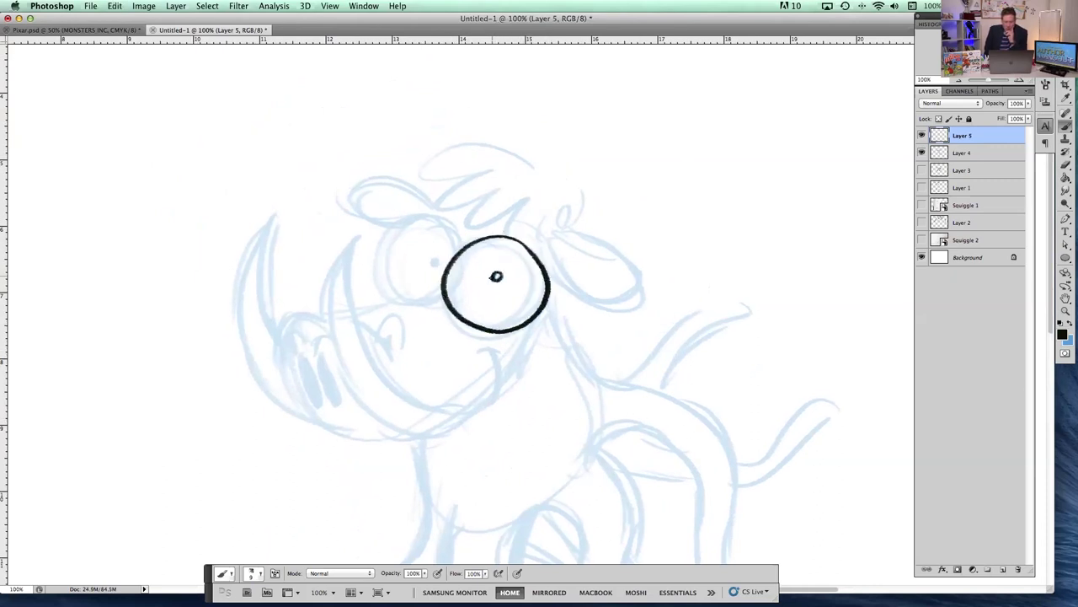
- Ink the smaller eye and a shaggy hair tuft, and thicken the lower edge of the larger eye
mouse_move(461, 236)
left_mouse_down()
mouse_move(379, 258)
mouse_move(485, 332)
left_mouse_up()
mouse_move(550, 175)
left_mouse_down()
mouse_move(565, 145)
mouse_move(573, 192)
left_mouse_up()
mouse_move(466, 132)
left_mouse_down()
mouse_move(543, 175)
mouse_move(468, 187)
mouse_move(462, 214)
mouse_move(518, 229)
left_mouse_up()
left_click_drag(429, 296, 442, 293)
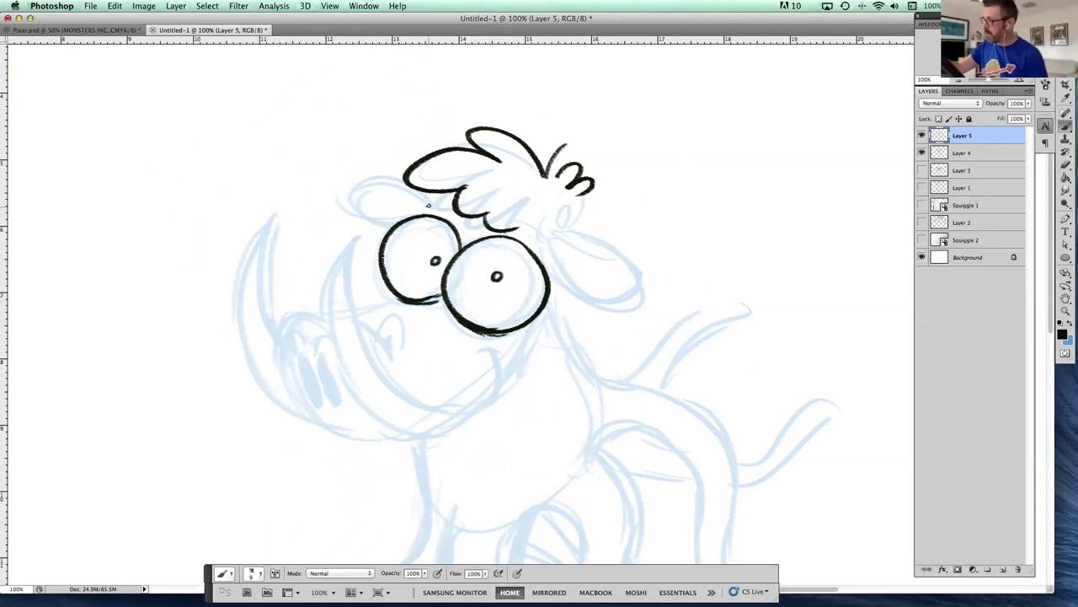
- Ink the drooping near ear and pointed far ear, and close the hair tuft with scalloped locks
mouse_move(550, 238)
left_mouse_down()
mouse_move(652, 296)
mouse_move(560, 268)
mouse_move(558, 284)
left_mouse_up()
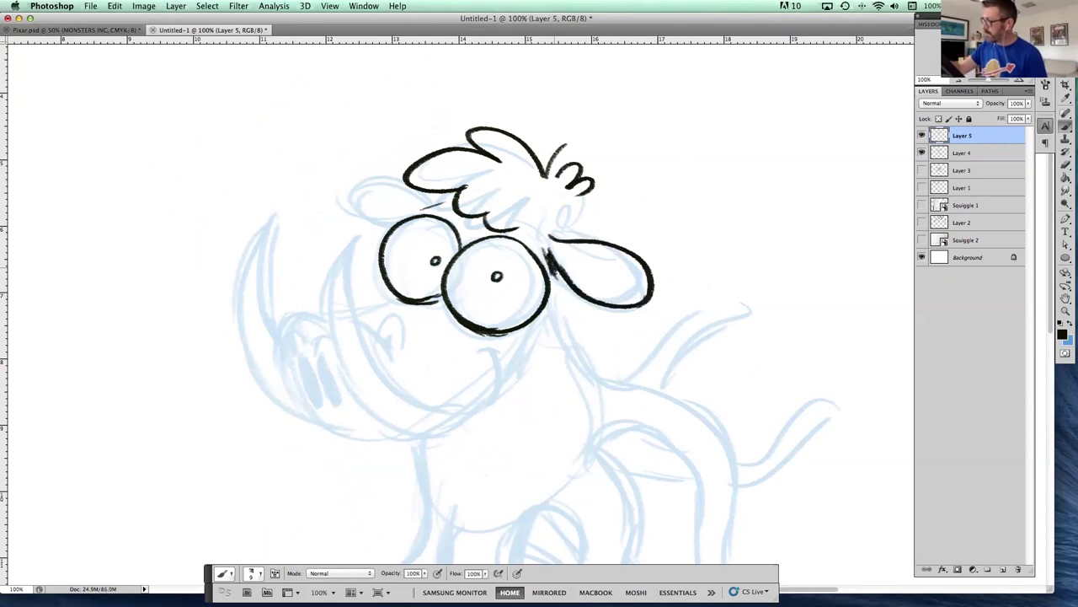
mouse_move(529, 217)
left_mouse_down()
mouse_move(559, 238)
mouse_move(593, 231)
left_mouse_up()
left_click_drag(573, 196, 600, 233)
mouse_move(529, 216)
left_mouse_down()
mouse_move(514, 232)
mouse_move(539, 243)
left_mouse_up()
mouse_move(473, 198)
left_mouse_down()
mouse_move(432, 206)
mouse_move(468, 203)
mouse_move(354, 178)
left_mouse_up()
mouse_move(354, 178)
left_mouse_down()
mouse_move(371, 221)
mouse_move(403, 197)
left_mouse_up()
- Ink the large near tusk with its lip fold, then the snout with filled nostrils and the curved cheek line
mouse_move(449, 390)
left_mouse_down()
mouse_move(457, 351)
mouse_move(428, 349)
mouse_move(356, 236)
mouse_move(345, 347)
mouse_move(435, 389)
left_mouse_up()
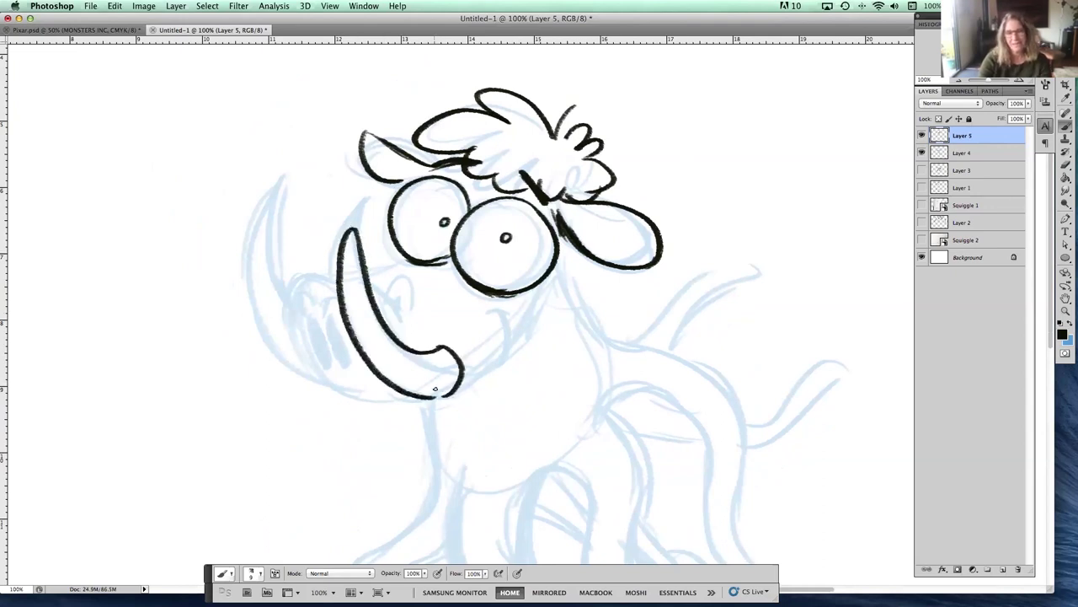
left_click_drag(424, 345, 464, 332)
mouse_move(314, 286)
left_mouse_down()
mouse_move(335, 281)
mouse_move(296, 293)
mouse_move(320, 371)
left_mouse_up()
mouse_move(308, 325)
left_mouse_down()
mouse_move(320, 356)
mouse_move(336, 352)
left_mouse_up()
left_click_drag(368, 276, 411, 259)
mouse_move(438, 396)
left_mouse_down()
mouse_move(476, 367)
mouse_move(509, 305)
left_mouse_up()
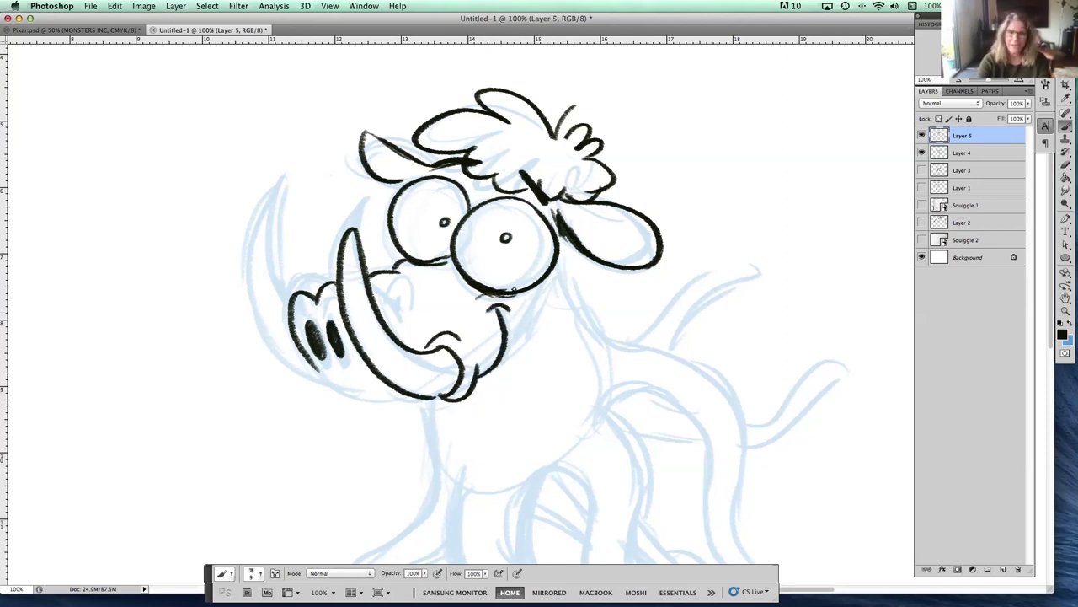
- Ink the underside of the snout and the far tusk, and add an open, hatched mouth with a tongue
mouse_move(301, 347)
left_mouse_down()
mouse_move(341, 389)
mouse_move(404, 398)
left_mouse_up()
mouse_move(290, 317)
left_mouse_down()
mouse_move(252, 254)
mouse_move(353, 374)
left_mouse_up()
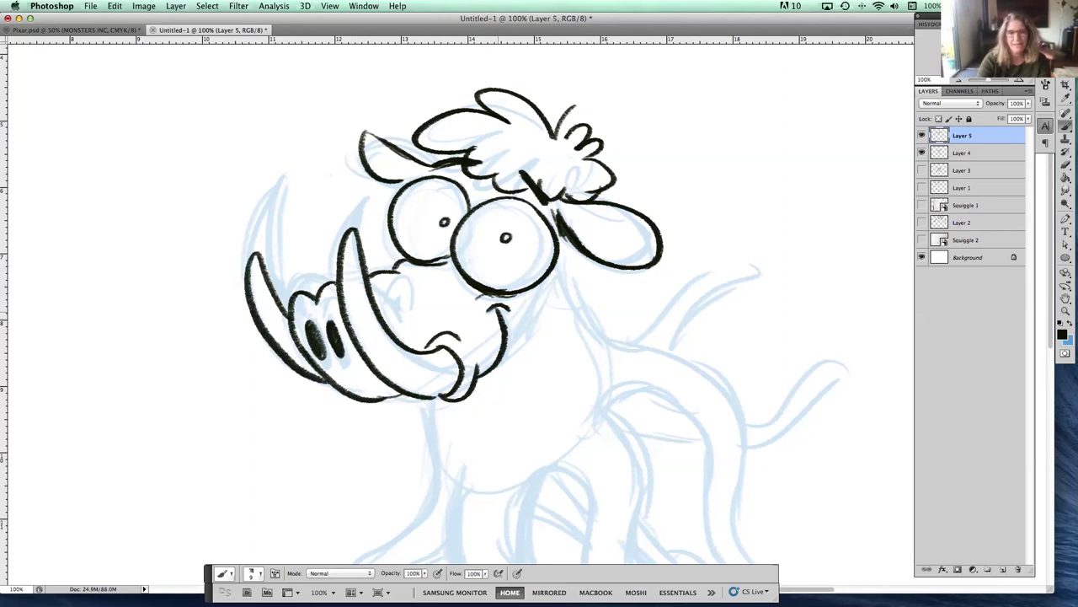
mouse_move(506, 319)
left_mouse_down()
mouse_move(487, 393)
mouse_move(531, 328)
mouse_move(516, 391)
left_mouse_up()
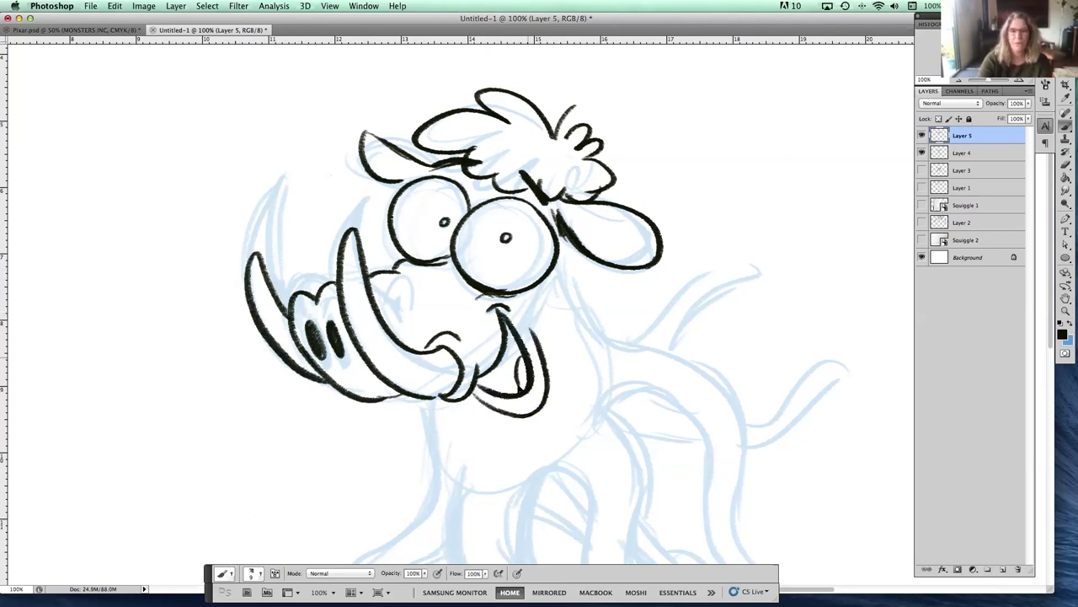
left_click_drag(516, 325, 499, 376)
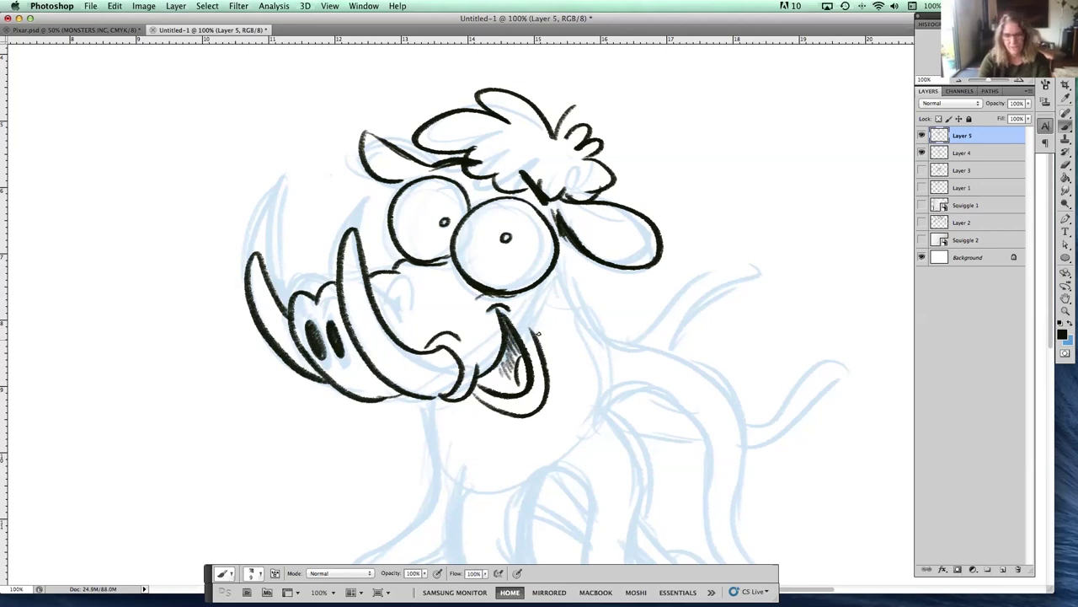
- Ink the cheek and neck lines with a jagged fur collar, and add crease lines on the snout and beside the smaller eye
left_click_drag(557, 286, 536, 328)
mouse_move(563, 236)
left_mouse_down()
mouse_move(611, 309)
mouse_move(591, 320)
left_mouse_up()
left_click_drag(426, 401, 417, 431)
mouse_move(465, 428)
left_mouse_down()
mouse_move(531, 442)
mouse_move(599, 398)
mouse_move(625, 354)
mouse_move(620, 318)
left_mouse_up()
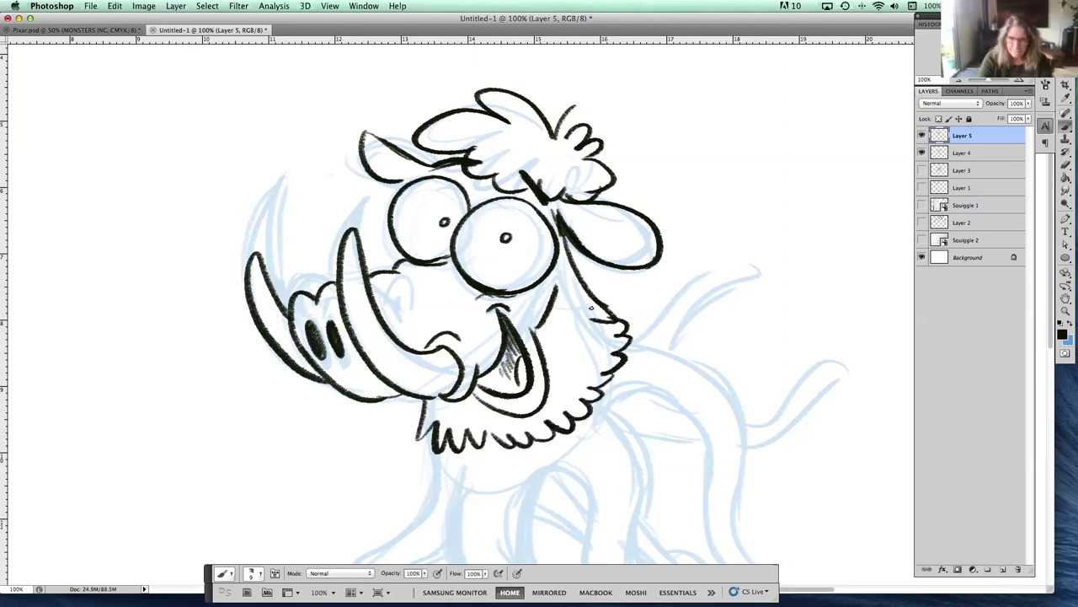
left_click_drag(390, 268, 425, 287)
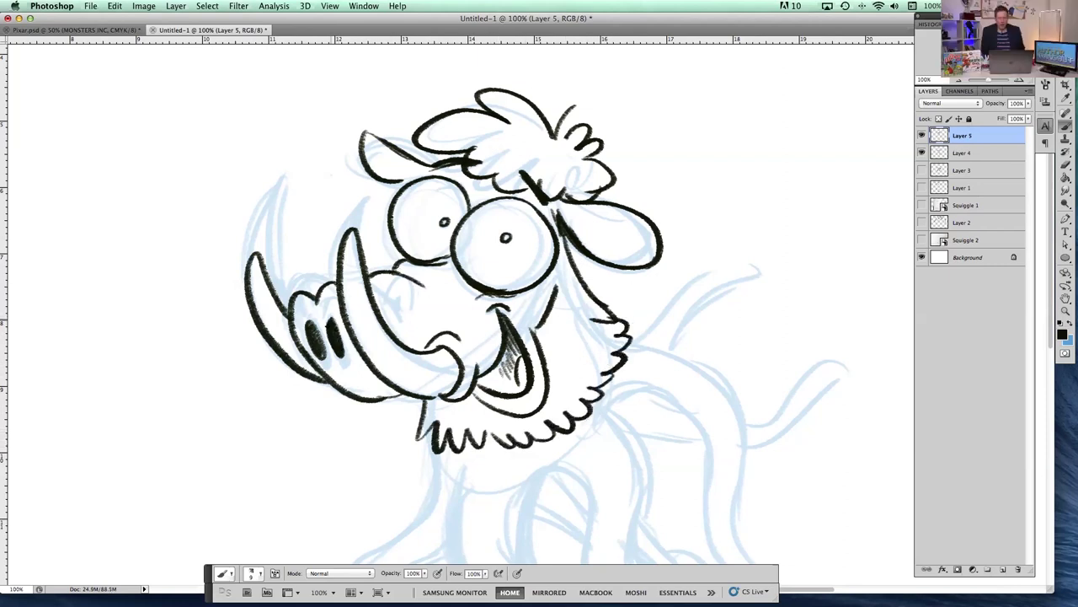
left_click_drag(646, 347, 632, 325)
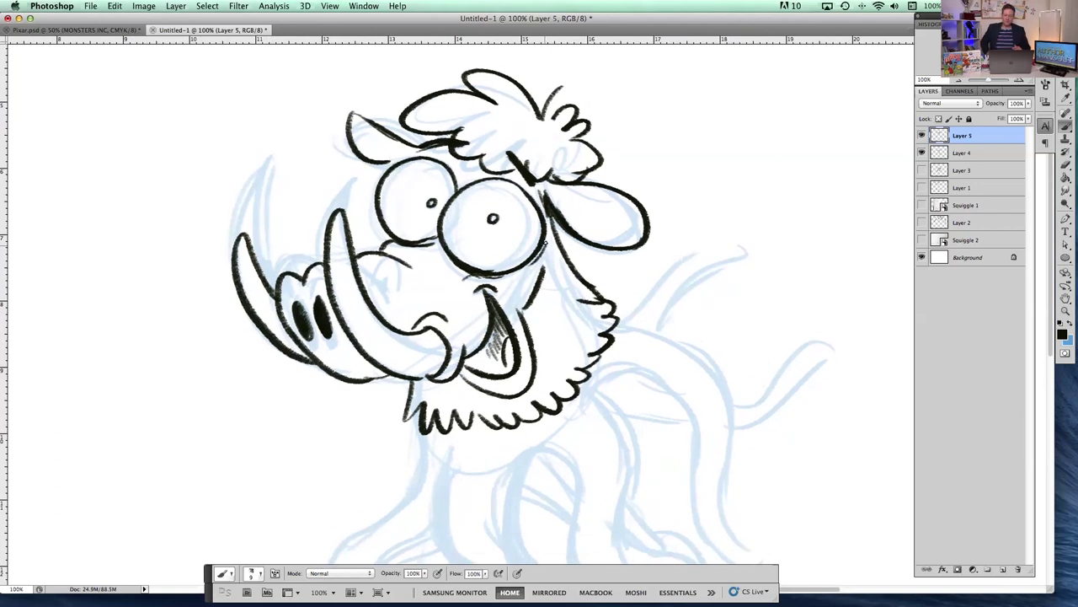
mouse_move(376, 181)
left_mouse_down()
mouse_move(376, 224)
mouse_move(368, 216)
left_mouse_up()
- Ink the two front tentacle legs, adding oval spots and small suckers along the first one
mouse_move(648, 349)
left_mouse_down()
mouse_move(607, 236)
mouse_move(611, 179)
left_mouse_up()
mouse_move(423, 272)
left_mouse_down()
mouse_move(414, 282)
mouse_move(470, 514)
mouse_move(529, 451)
mouse_move(509, 270)
left_mouse_up()
mouse_move(405, 325)
left_mouse_down()
mouse_move(434, 348)
mouse_move(425, 363)
left_mouse_up()
left_click_drag(462, 330, 455, 339)
left_click_drag(468, 401, 506, 455)
mouse_move(380, 253)
left_mouse_down()
mouse_move(383, 268)
mouse_move(290, 390)
mouse_move(322, 521)
mouse_move(377, 374)
mouse_move(403, 357)
left_mouse_up()
mouse_move(376, 308)
left_mouse_down()
mouse_move(333, 349)
mouse_move(330, 371)
left_mouse_up()
mouse_move(288, 432)
left_mouse_down()
mouse_move(287, 473)
mouse_move(313, 492)
left_mouse_up()
mouse_move(308, 453)
left_mouse_down()
mouse_move(335, 402)
mouse_move(396, 371)
left_mouse_up()
- Ink the middle and rear tentacle legs and the arched back, and scatter oval spots over them
mouse_move(508, 276)
left_mouse_down()
mouse_move(571, 420)
mouse_move(626, 511)
mouse_move(632, 487)
mouse_move(635, 510)
mouse_move(646, 484)
mouse_move(643, 438)
mouse_move(605, 397)
mouse_move(603, 305)
mouse_move(569, 222)
mouse_move(573, 254)
left_mouse_up()
left_click_drag(559, 340, 630, 445)
mouse_move(675, 213)
left_mouse_down()
mouse_move(650, 281)
mouse_move(634, 291)
mouse_move(633, 247)
left_mouse_up()
mouse_move(542, 264)
left_mouse_down()
mouse_move(605, 334)
mouse_move(640, 425)
mouse_move(683, 418)
mouse_move(655, 385)
mouse_move(650, 295)
mouse_move(587, 205)
mouse_move(544, 190)
left_mouse_up()
mouse_move(600, 217)
left_mouse_down()
mouse_move(600, 239)
mouse_move(632, 266)
left_mouse_up()
left_click_drag(622, 317, 610, 362)
left_click_drag(647, 300, 643, 325)
left_click_drag(639, 388, 640, 393)
left_click_drag(561, 221, 559, 234)
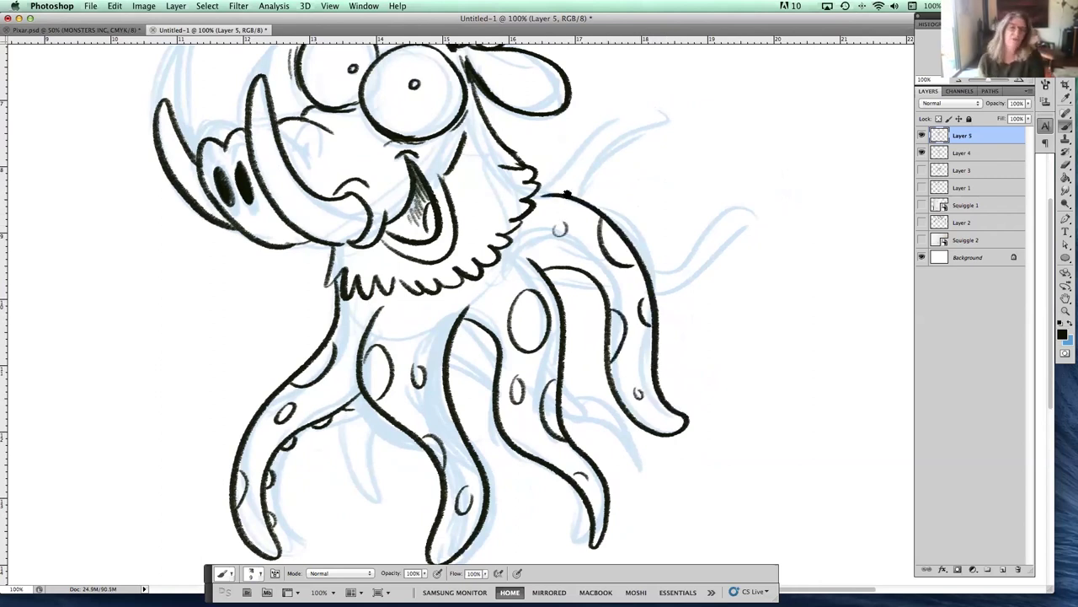
- Ink the two raised tentacles extending from the back, adding a spot to the upper one
mouse_move(539, 175)
left_mouse_down()
mouse_move(576, 172)
mouse_move(664, 72)
mouse_move(635, 154)
mouse_move(591, 202)
left_mouse_up()
left_click_drag(610, 151, 573, 178)
left_click_drag(627, 126, 622, 140)
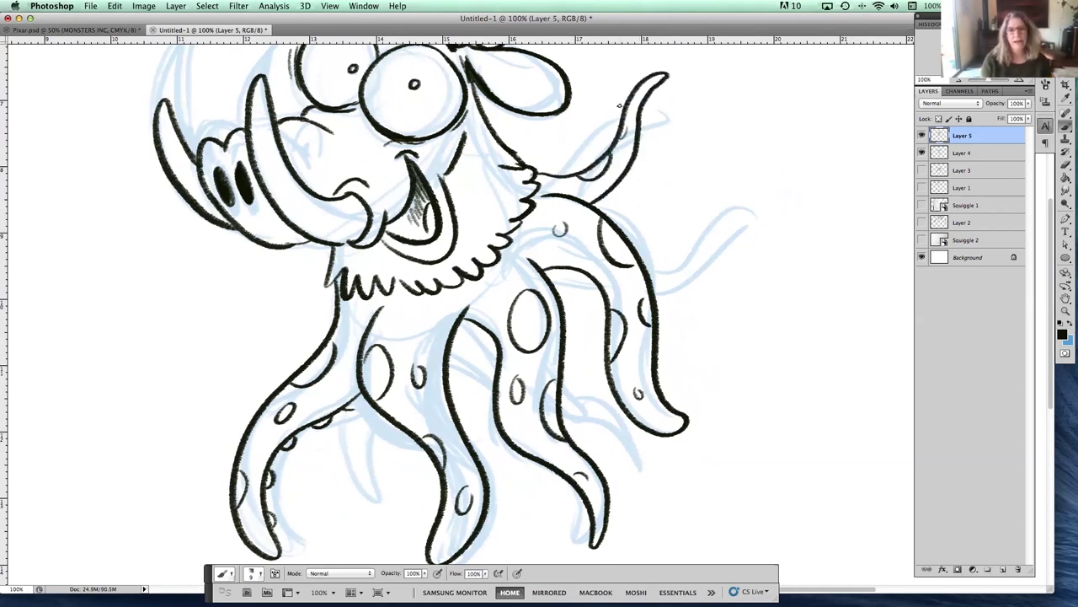
mouse_move(553, 288)
left_mouse_down()
mouse_move(603, 303)
mouse_move(689, 278)
mouse_move(779, 222)
mouse_move(742, 212)
mouse_move(646, 256)
left_mouse_up()
- Ink the partly hidden tentacles behind the legs and hatch shadows on their upper parts
mouse_move(581, 270)
left_mouse_down()
mouse_move(568, 279)
mouse_move(499, 204)
left_mouse_up()
left_click_drag(398, 244, 439, 286)
mouse_move(507, 308)
left_mouse_down()
mouse_move(569, 351)
mouse_move(550, 312)
mouse_move(510, 276)
left_mouse_up()
left_click_drag(578, 373, 570, 355)
mouse_move(297, 303)
left_mouse_down()
mouse_move(286, 359)
mouse_move(320, 420)
mouse_move(341, 332)
mouse_move(323, 320)
mouse_move(300, 340)
left_mouse_up()
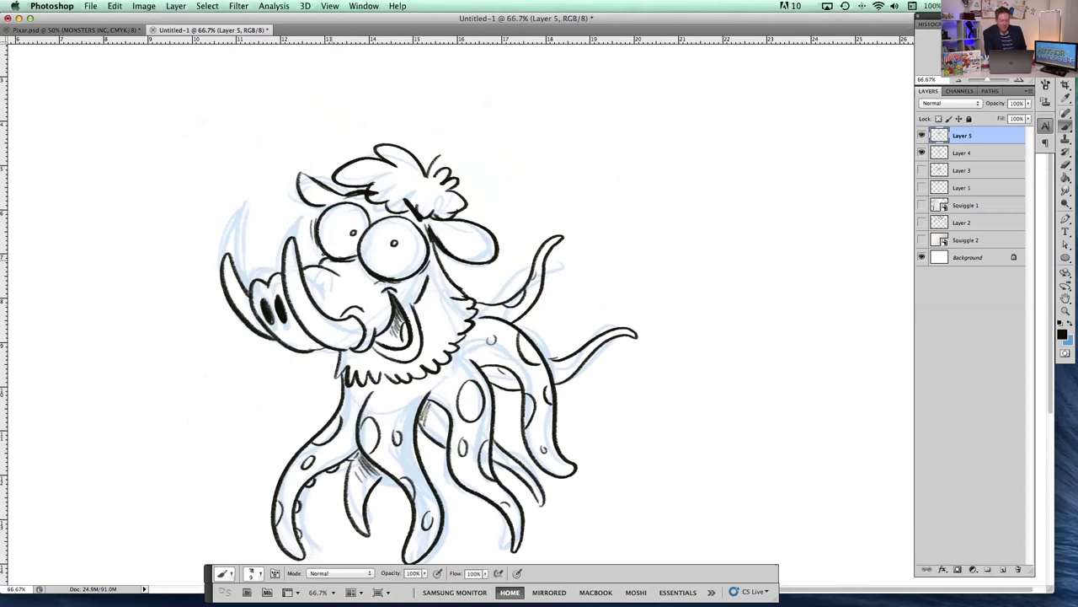
- Hide the rough blue sketch on Layer 4
left_click_drag(342, 258, 358, 255)
left_click_drag(634, 250, 658, 234)
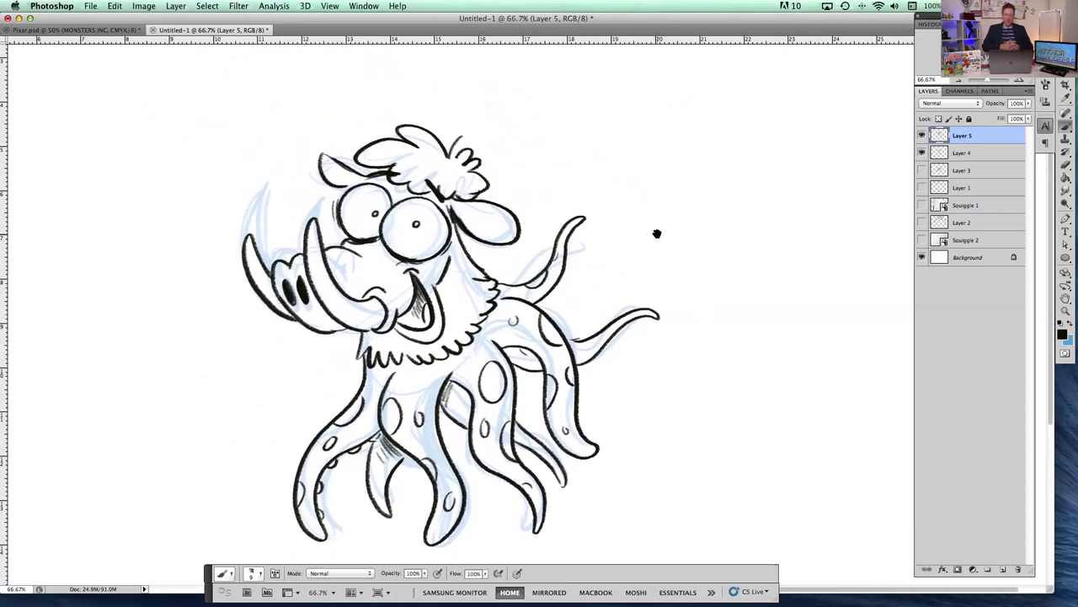
left_click(922, 153)
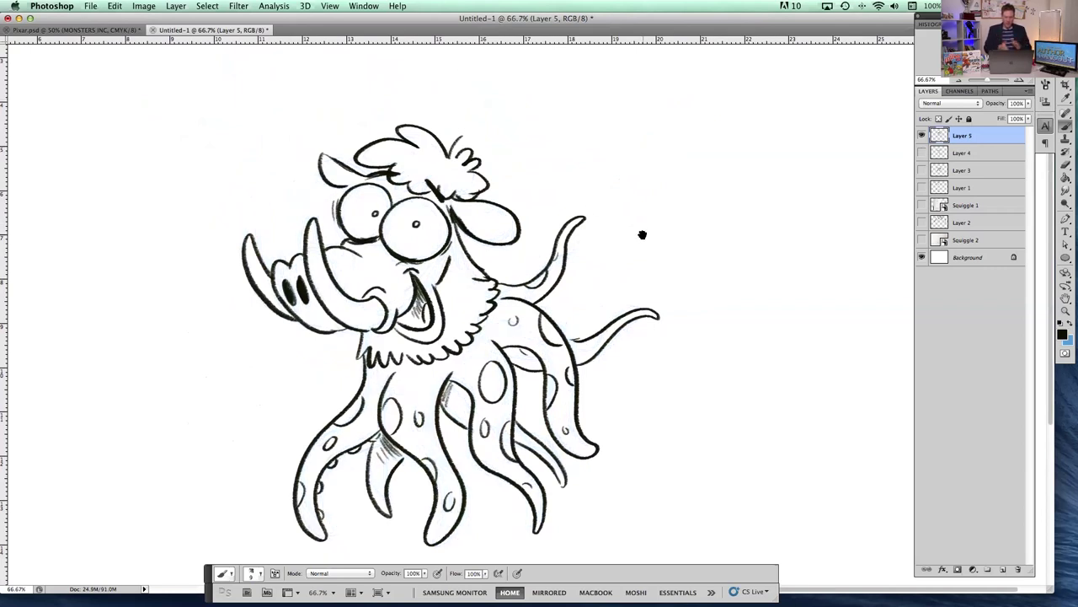
- Hand-letter the title "THE SQUARTHOG!" in black above the character's head
mouse_move(276, 98)
left_mouse_down()
mouse_move(300, 93)
mouse_move(291, 116)
mouse_move(301, 115)
left_mouse_up()
mouse_move(317, 93)
left_mouse_down()
mouse_move(318, 113)
mouse_move(317, 102)
left_mouse_up()
left_click_drag(329, 95, 343, 108)
mouse_move(321, 93)
left_mouse_down()
mouse_move(375, 99)
mouse_move(361, 111)
left_mouse_up()
left_click_drag(403, 82, 398, 101)
mouse_move(394, 91)
left_mouse_down()
mouse_move(426, 103)
mouse_move(446, 74)
left_mouse_up()
left_click_drag(447, 74, 455, 101)
left_click_drag(442, 91, 463, 99)
mouse_move(462, 82)
left_mouse_down()
mouse_move(475, 74)
mouse_move(482, 102)
mouse_move(500, 71)
left_mouse_up()
mouse_move(492, 72)
left_mouse_down()
mouse_move(492, 101)
mouse_move(520, 101)
left_mouse_up()
mouse_move(507, 86)
left_mouse_down()
mouse_move(537, 76)
mouse_move(588, 96)
left_mouse_up()
left_click(585, 105)
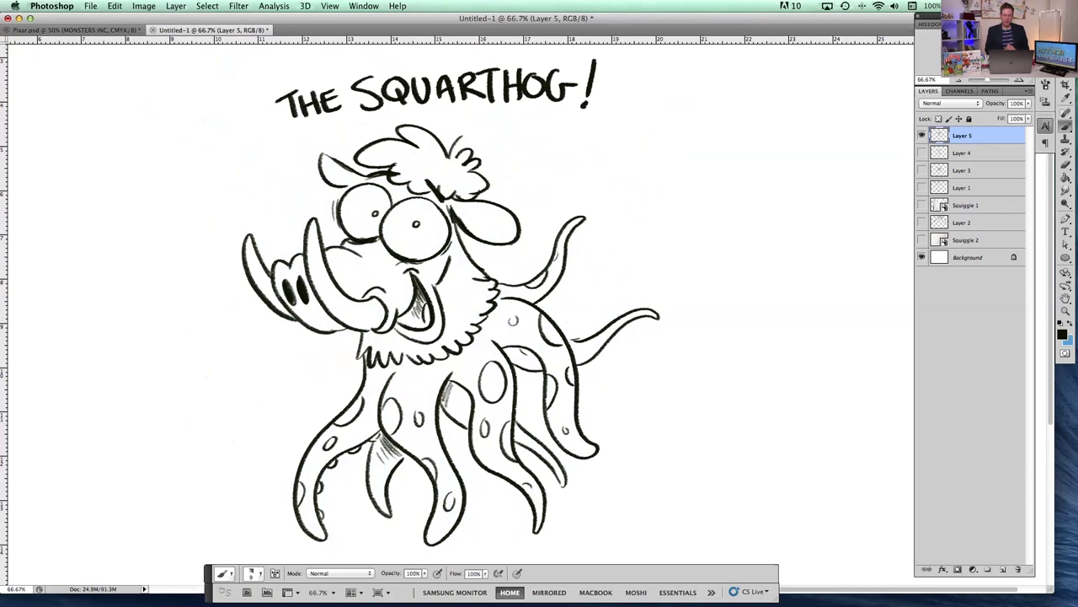
- Add hatched shadows under the rear leg, at the base of the upper raised tentacle and on the hidden middle tentacle
left_click_drag(505, 347, 521, 356)
left_click_drag(523, 354, 525, 366)
left_click_drag(504, 285, 500, 299)
left_click_drag(514, 285, 502, 297)
left_click_drag(446, 384, 455, 410)
left_click_drag(462, 394, 463, 404)
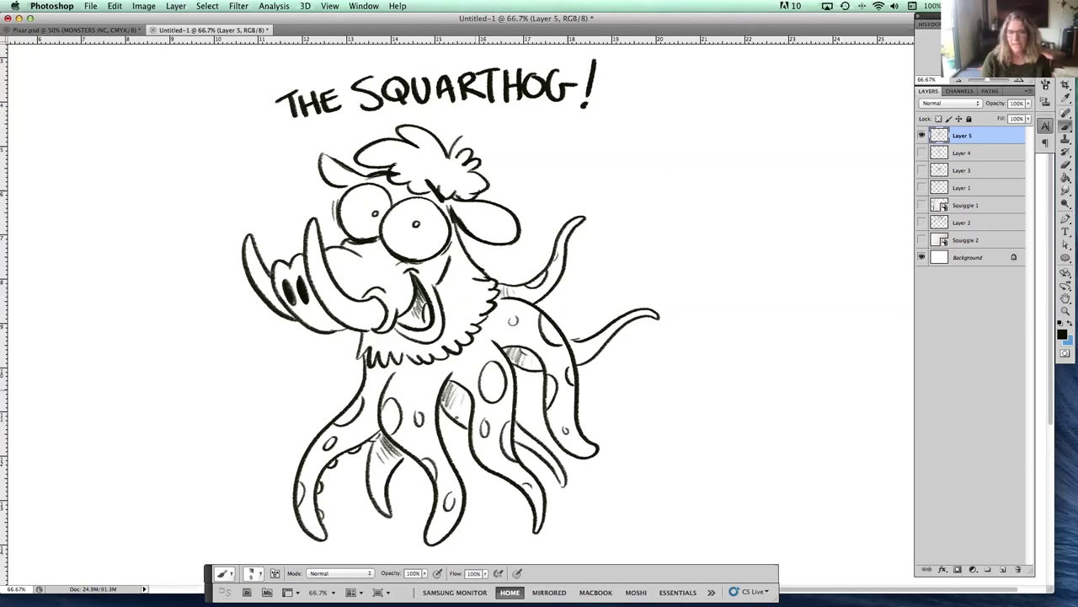
- Darken the nostrils, and add a tiny smile beneath them and small curls inside the hair tuft
left_click_drag(295, 279, 295, 302)
left_click_drag(291, 288, 296, 305)
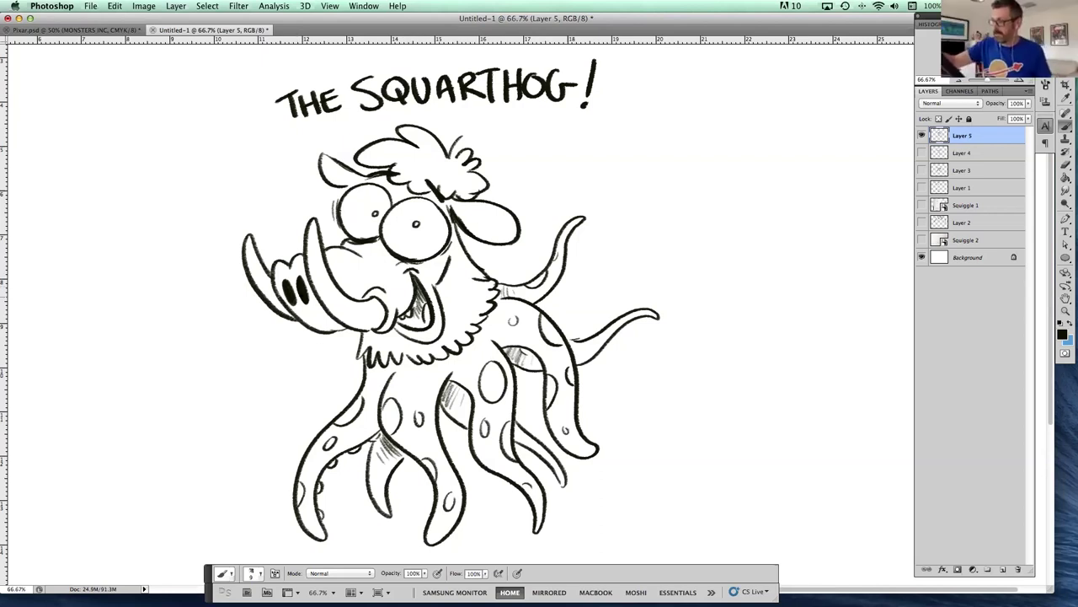
left_click_drag(303, 305, 316, 313)
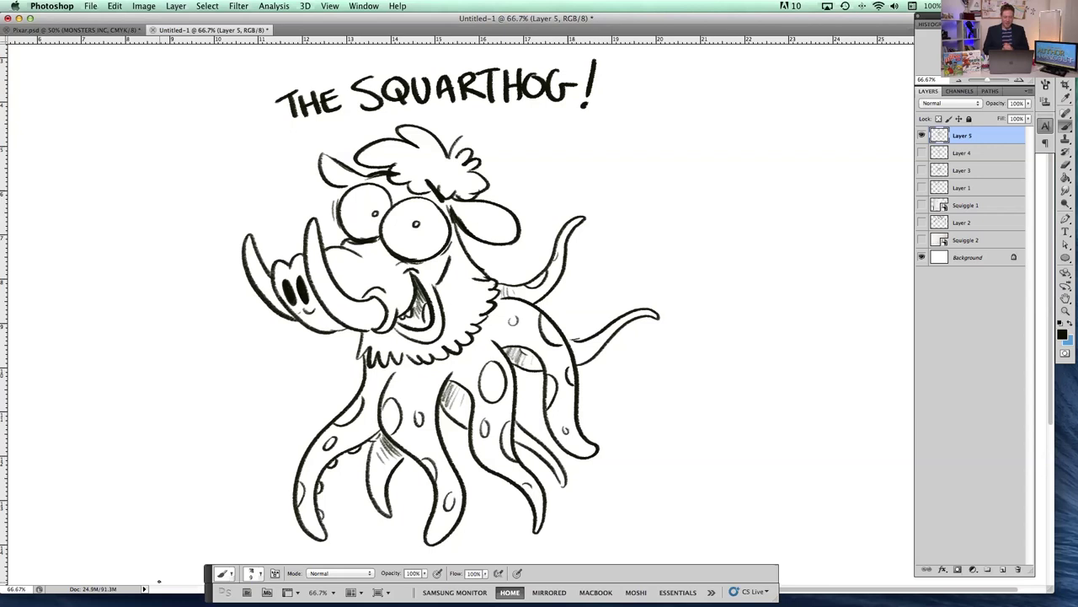
left_click_drag(418, 155, 437, 168)
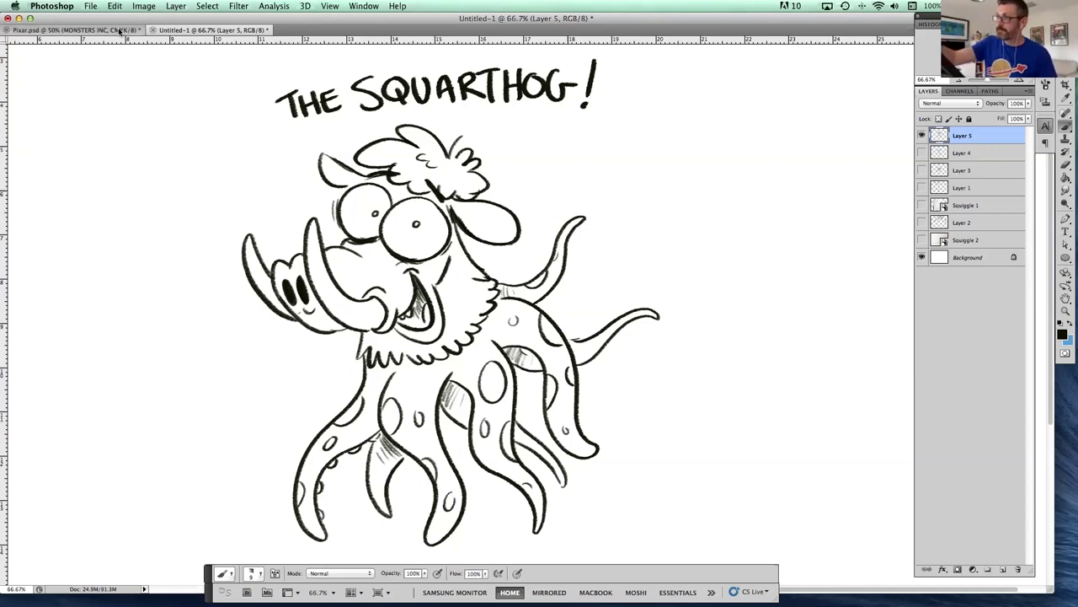
- Switch to the Pixar.psd document and expand the MONSTERS INC layer group
left_click(124, 31)
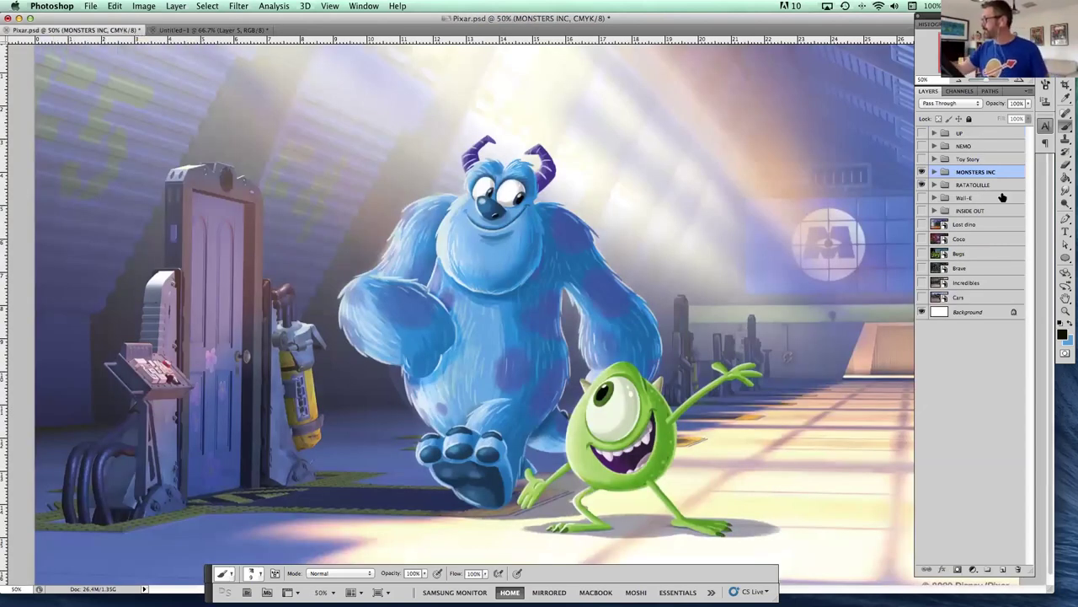
left_click(934, 172)
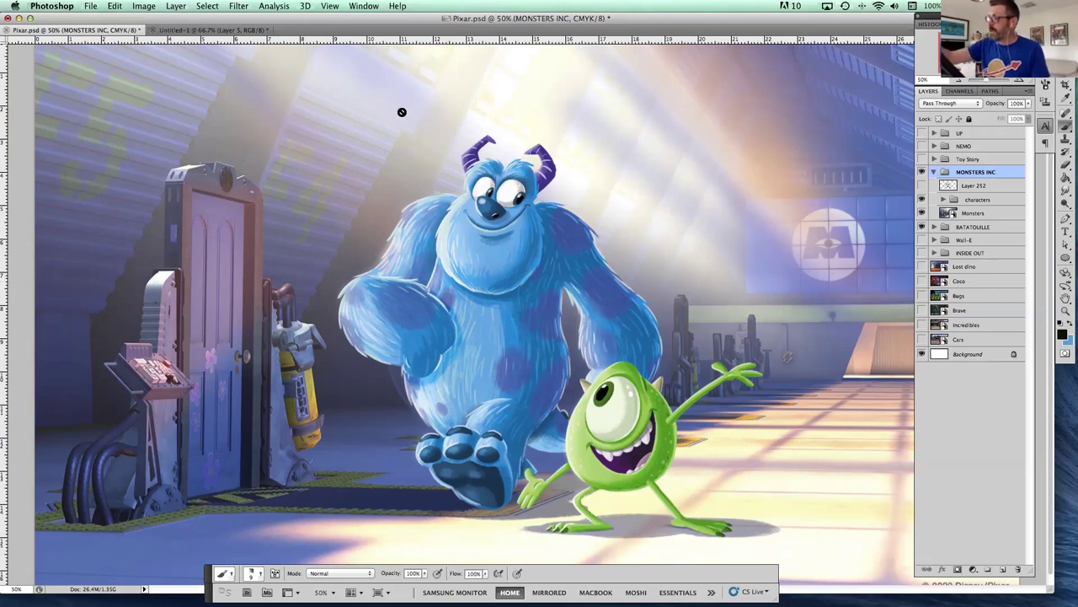
left_click(532, 99)
left_click(606, 207)
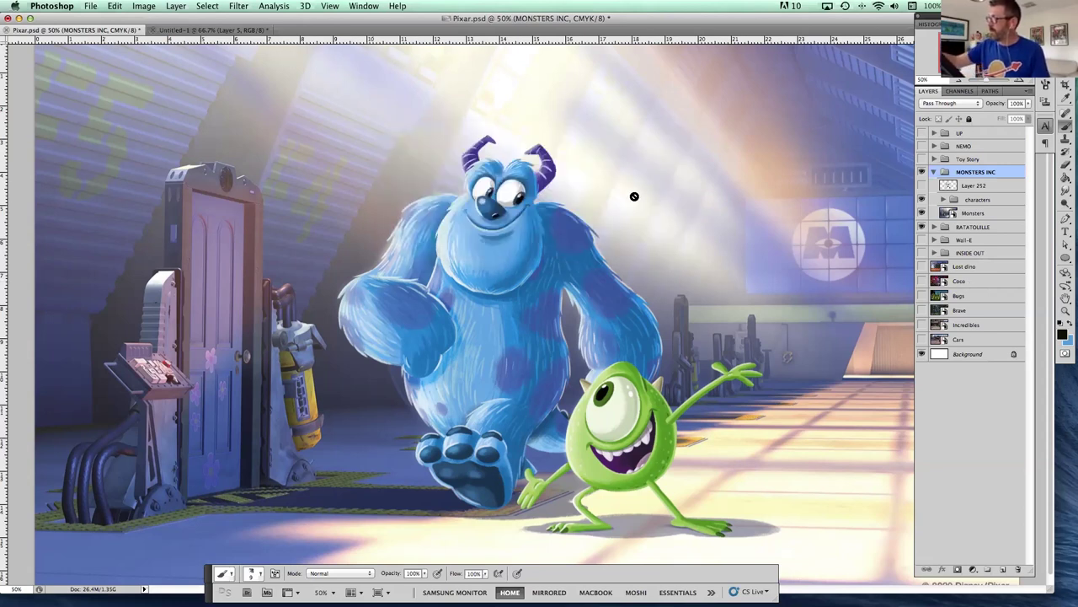
left_click(933, 172)
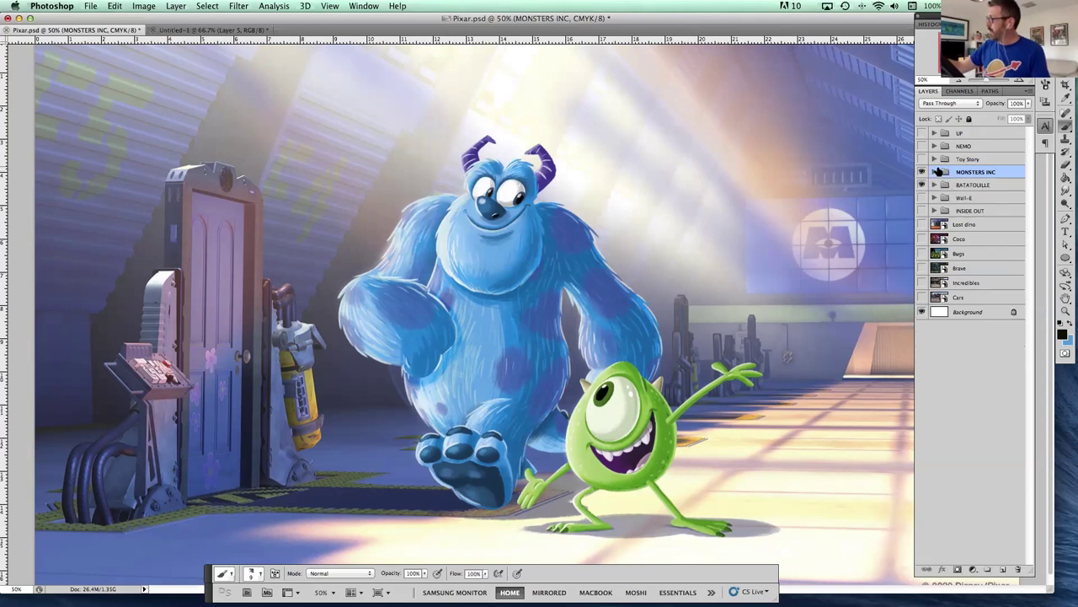
left_click(932, 172)
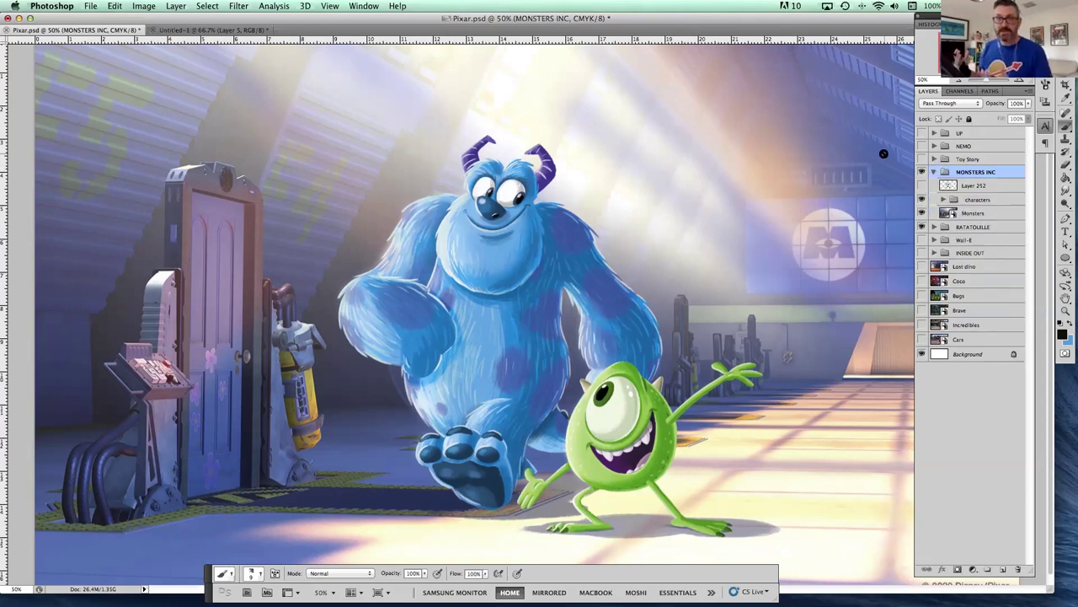
- Switch to the untitled Squarthog drawing to view it, and return to the Pixar.psd document
left_click(231, 32)
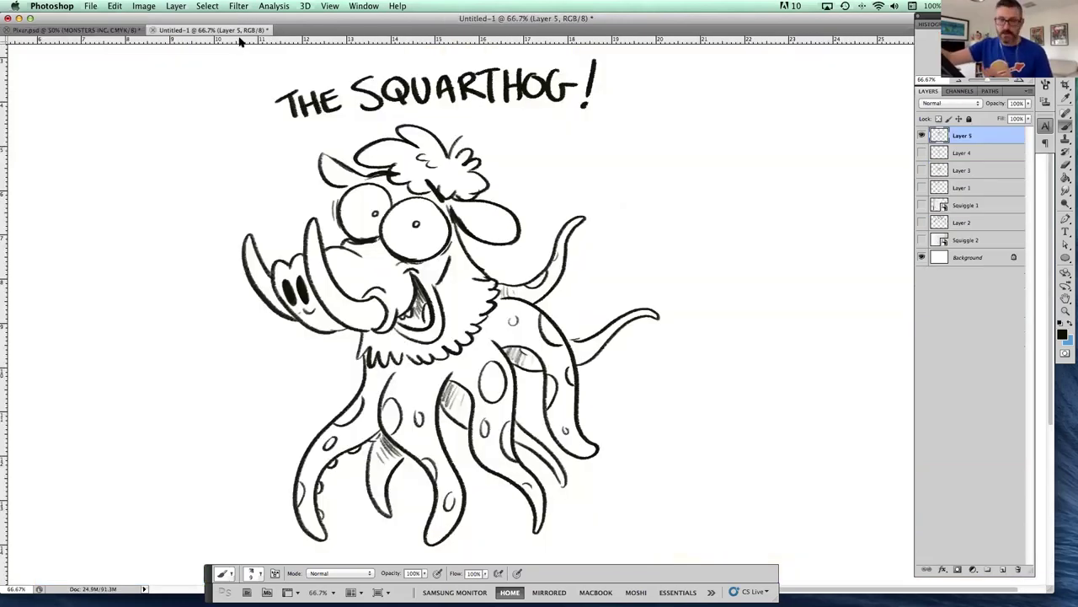
left_click(103, 30)
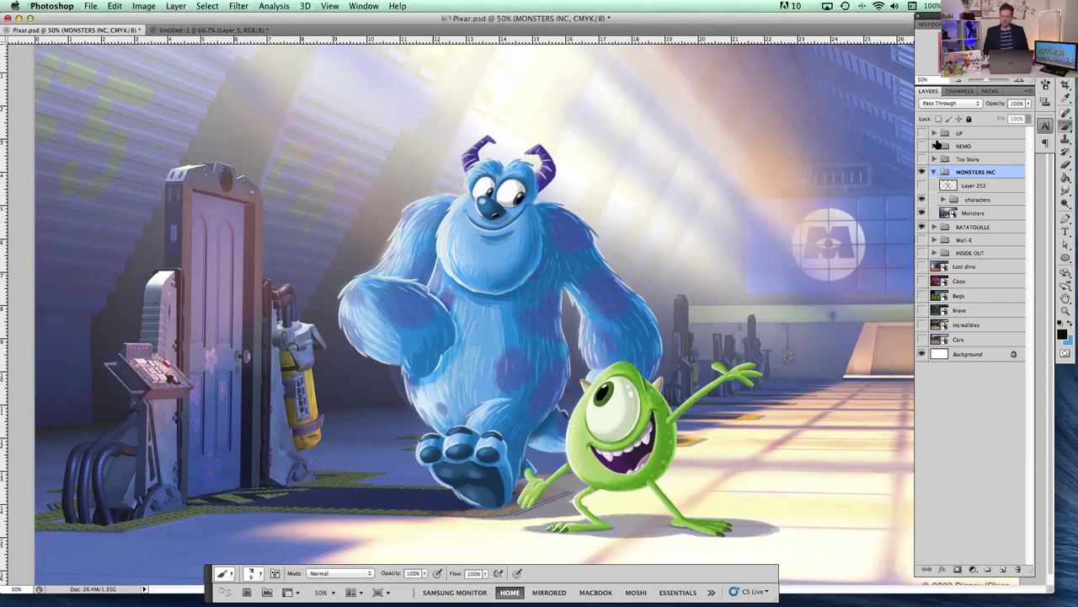
- Hide and reshow the characters group in MONSTERS INC with the full artwork in view, and expand that group
left_click(976, 201)
key("v")
left_click(922, 199)
key("super+minus")
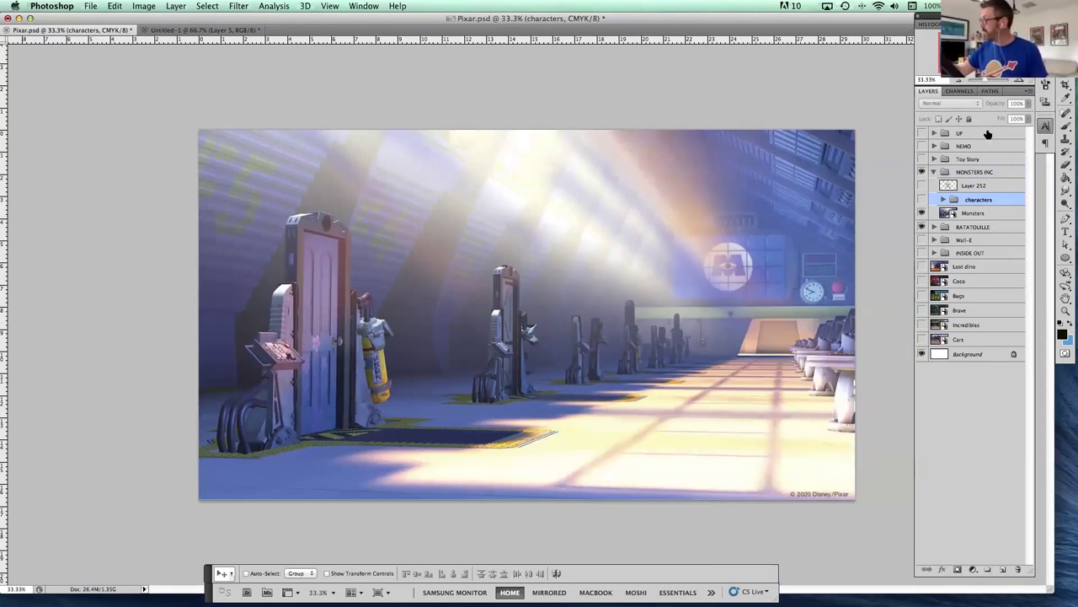
left_click(922, 199)
left_click(943, 200)
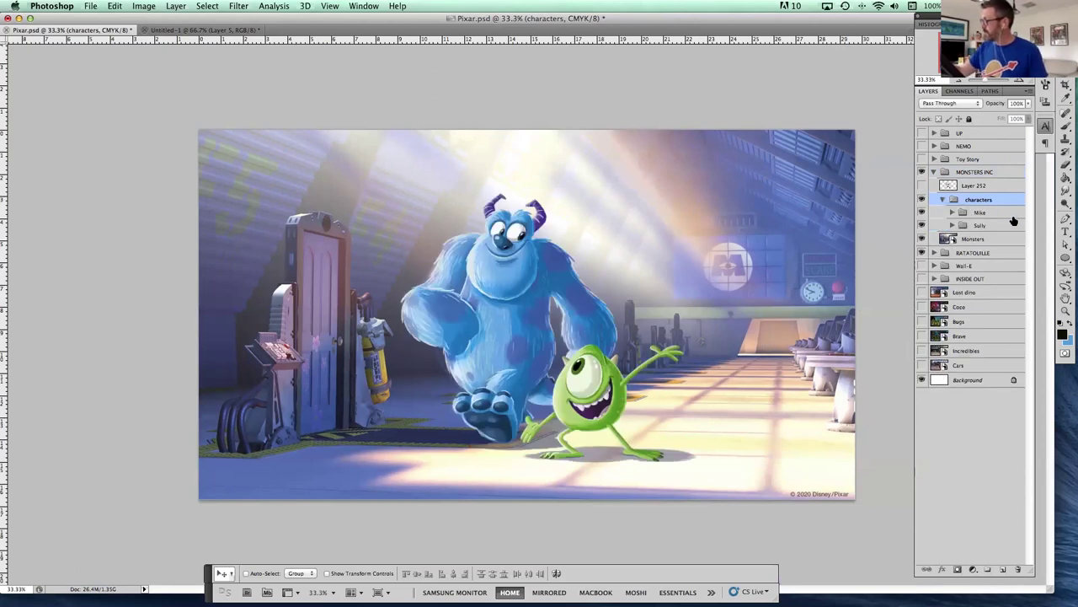
- Select the Mike group and toggle its visibility off and on
left_click(977, 212)
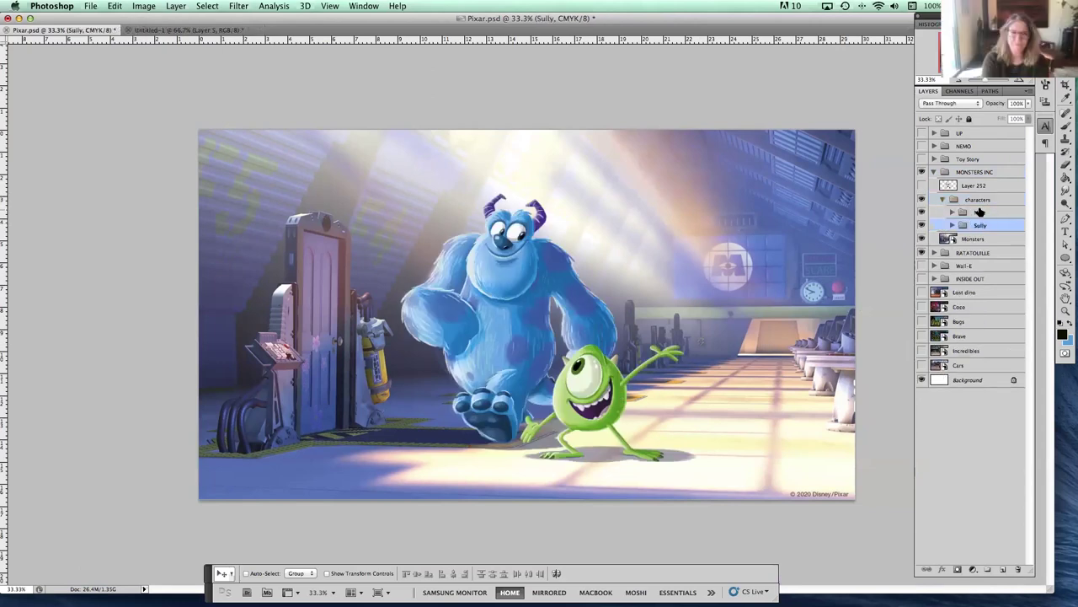
left_click(923, 212)
left_click(923, 212)
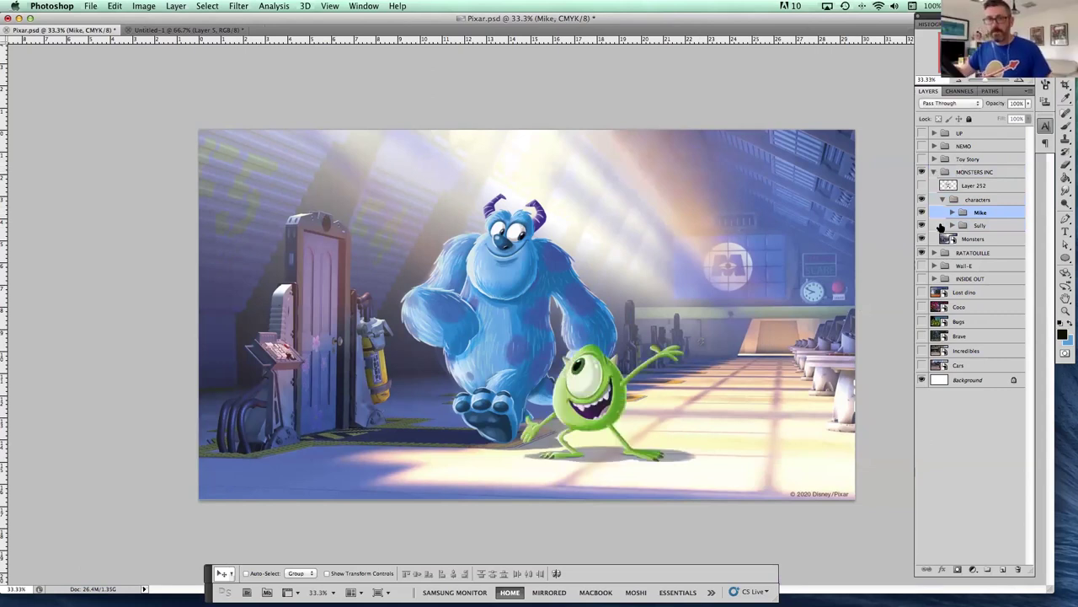
- Collapse and hide the MONSTERS INC group, and preview the UP group's artwork before hiding it again
left_click(934, 171)
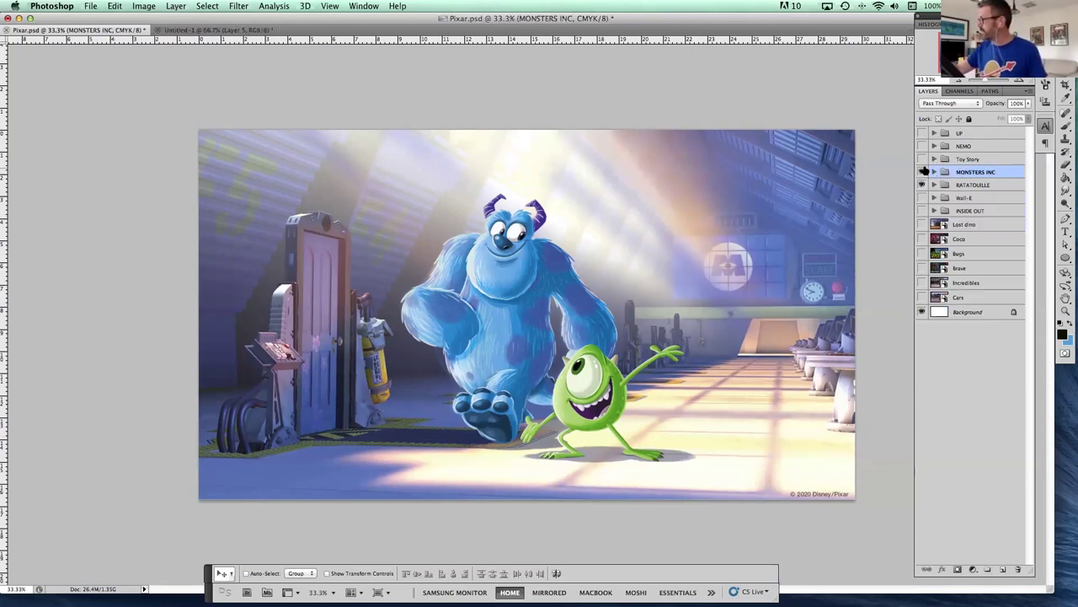
left_click(922, 171)
left_click(922, 133)
left_click(922, 133)
left_click(922, 134)
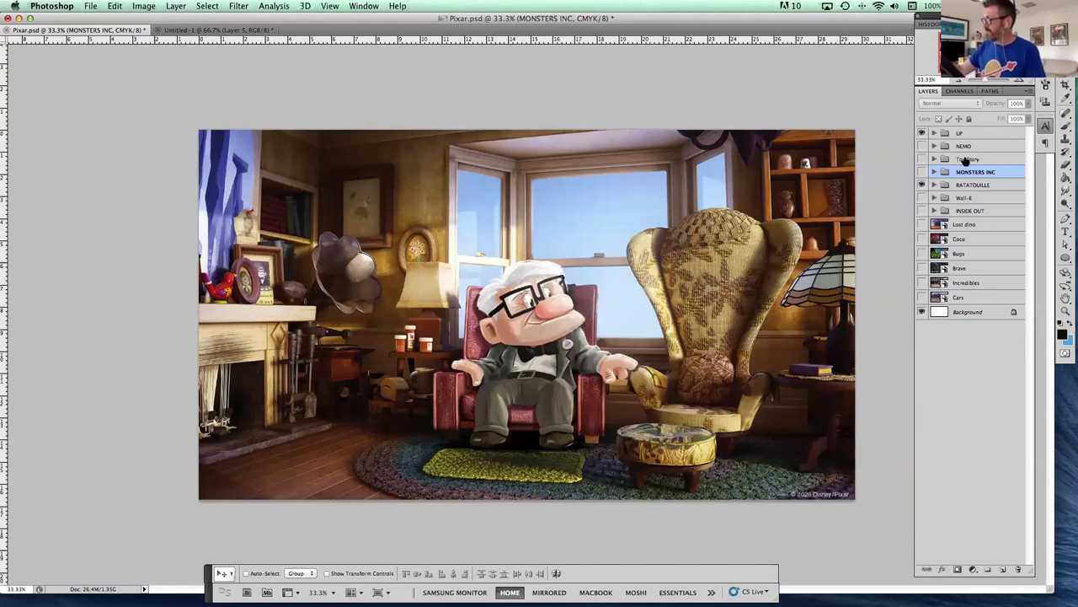
left_click(922, 133)
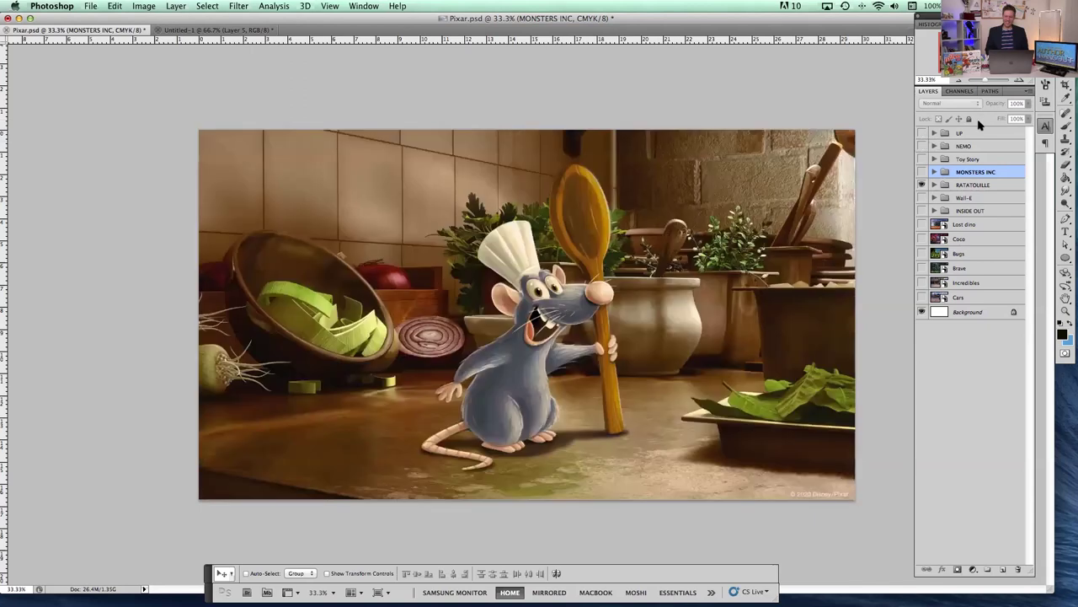
- Expand the RATATOUILLE group, hide Remi copy, and show the Remi group with its body-part subgroups expanded
left_click(933, 185)
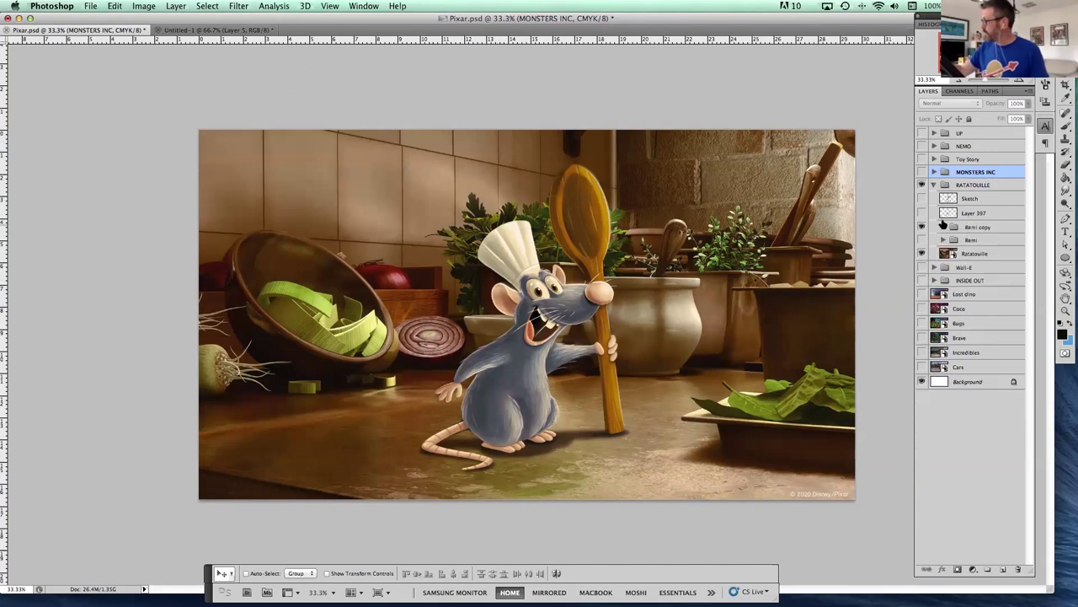
left_click(943, 226)
left_click(923, 227)
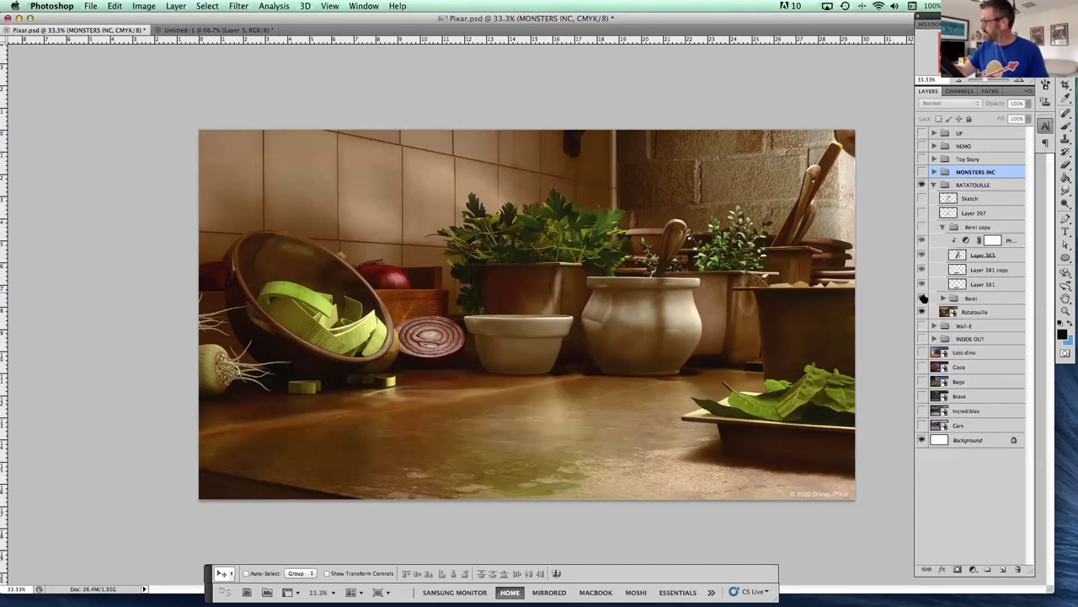
left_click(922, 298)
left_click(950, 298)
left_click(943, 298)
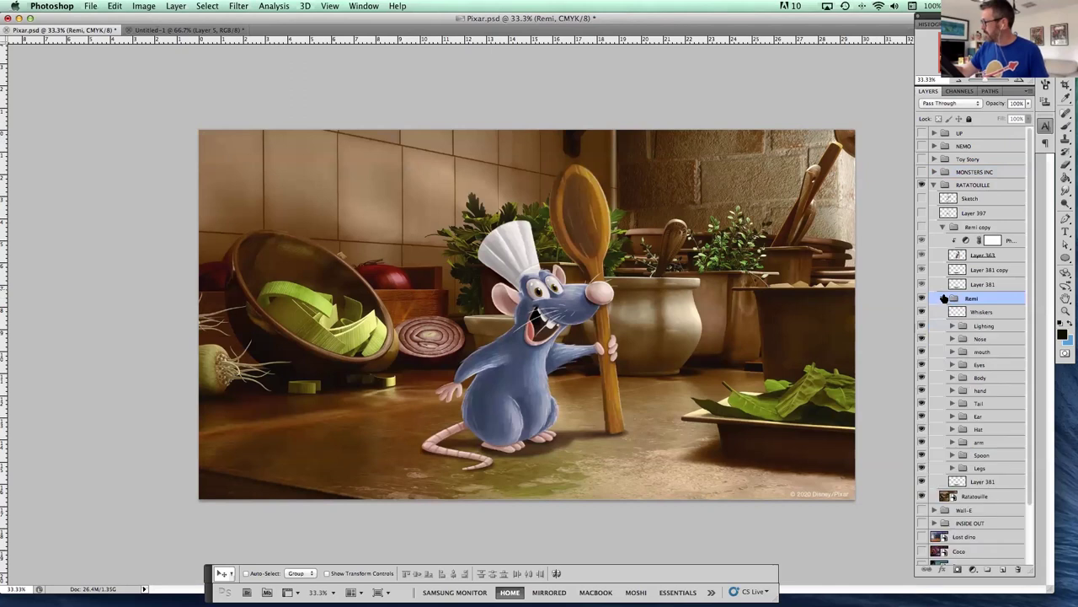
- Toggle the Nose group's visibility, try shifting Remi's nose away from his face, and undo the move
left_click(983, 340)
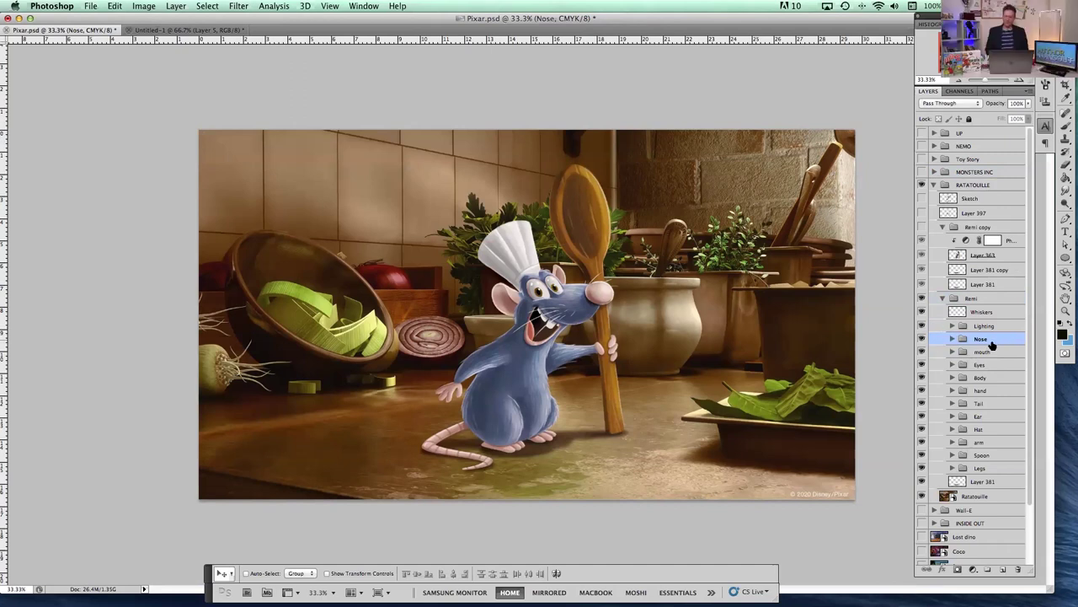
left_click(921, 339)
left_click(920, 339)
left_click_drag(613, 297, 658, 291)
key("ctrl+z")
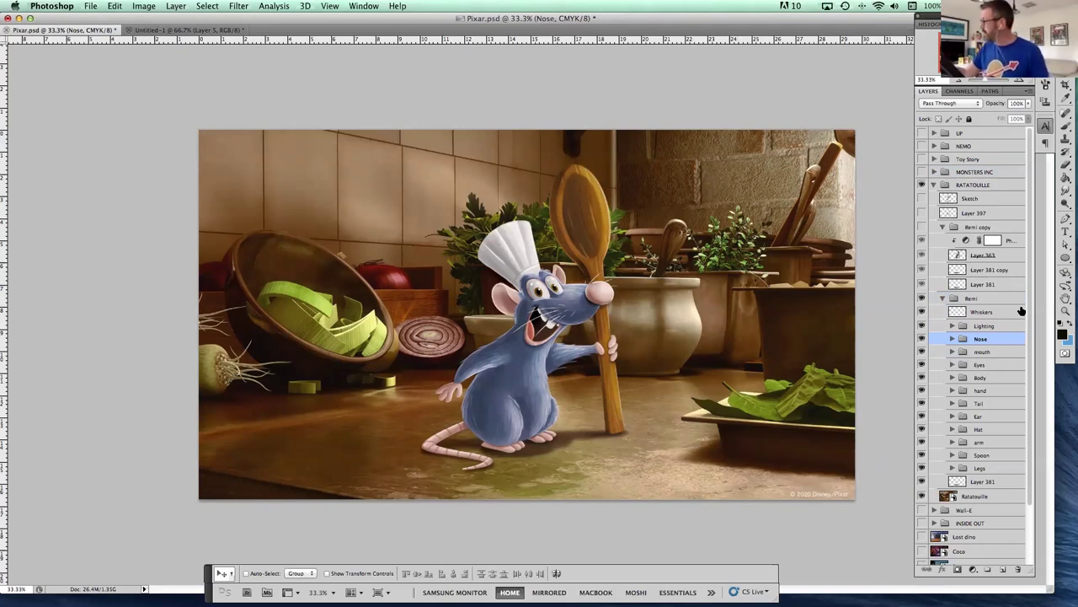
- Expand the Eyes group, select the pupils on Layer 366, and shift them within the eyes and back to their original position
left_click(952, 364)
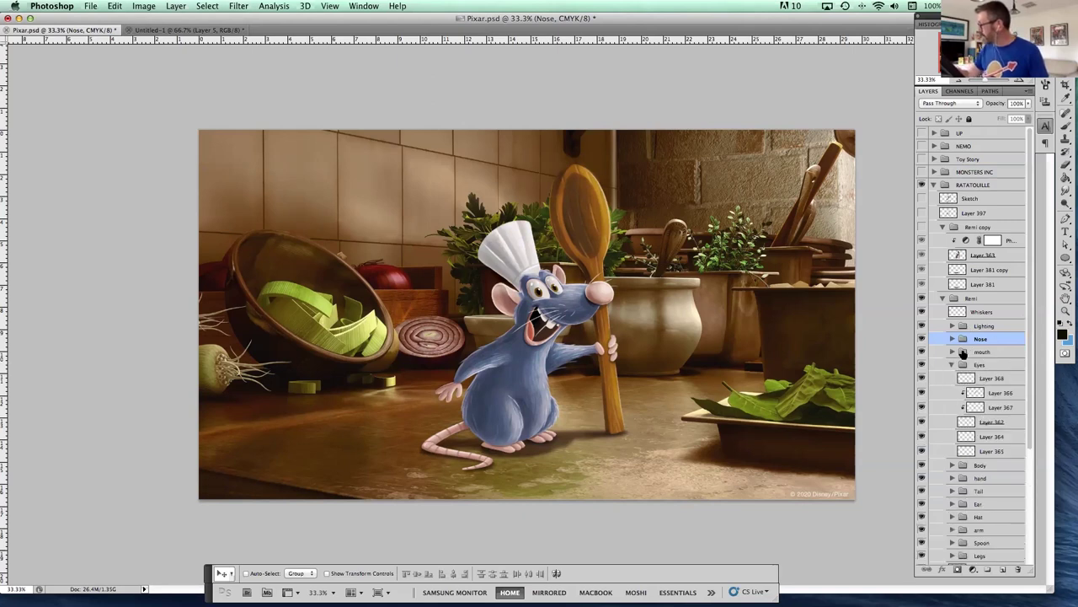
scroll(1027, 226, "down", 3)
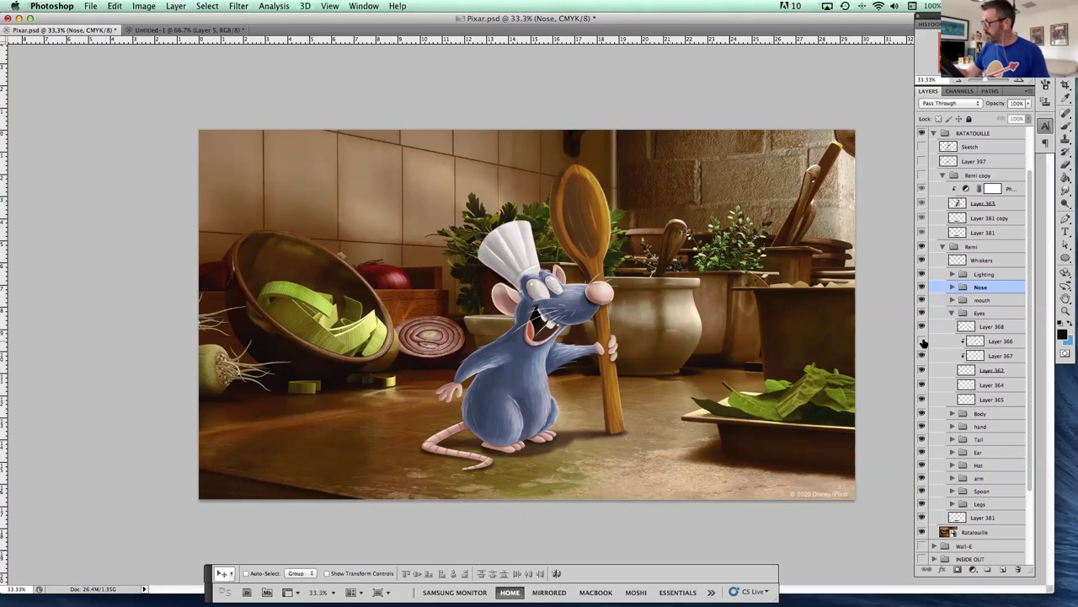
left_click(1001, 341)
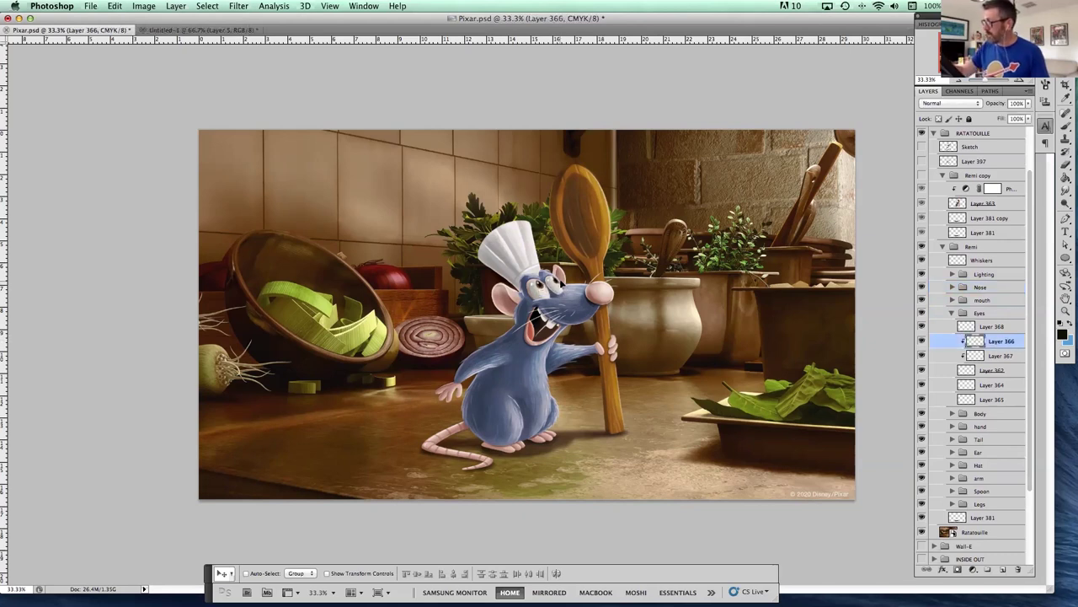
left_click_drag(553, 282, 565, 289)
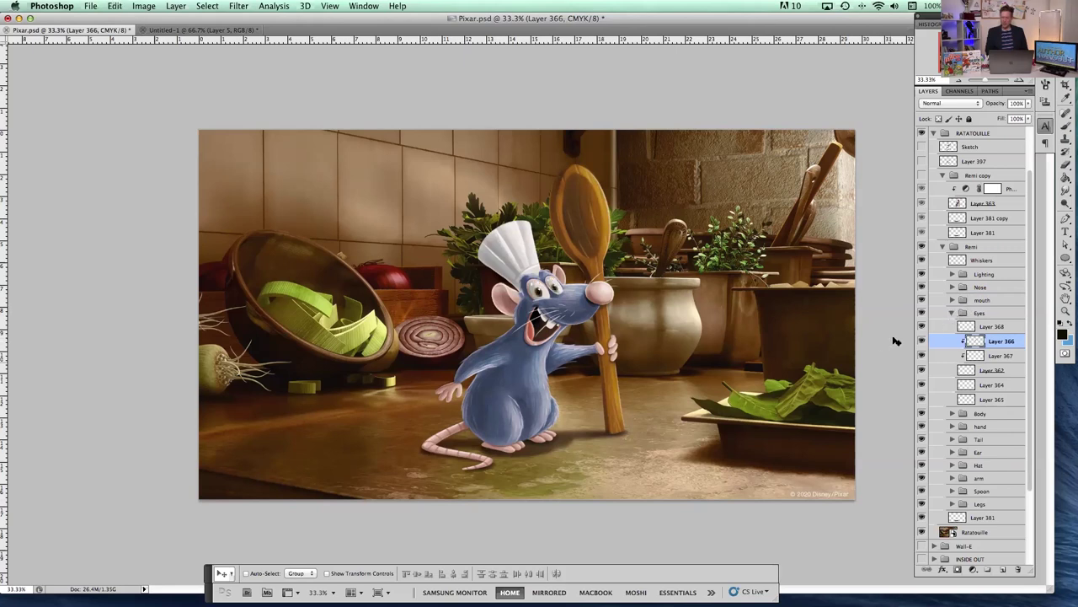
- Examine Remi's painted details up close, and collapse the Eyes group
left_click_drag(1018, 81, 1024, 81)
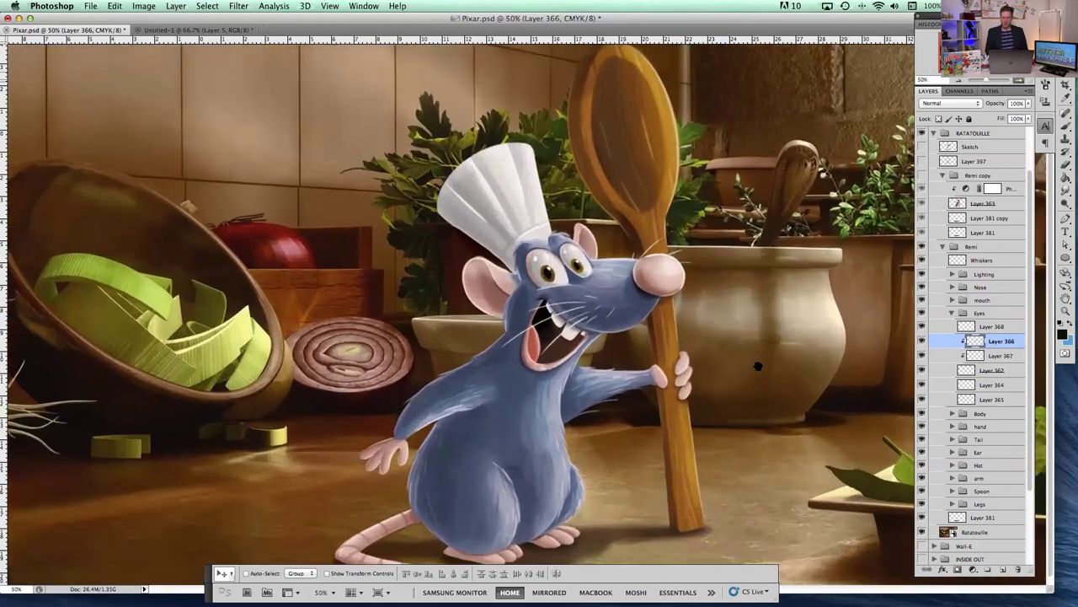
key("super+equal")
scroll(843, 354, "right", 2)
left_click(952, 313)
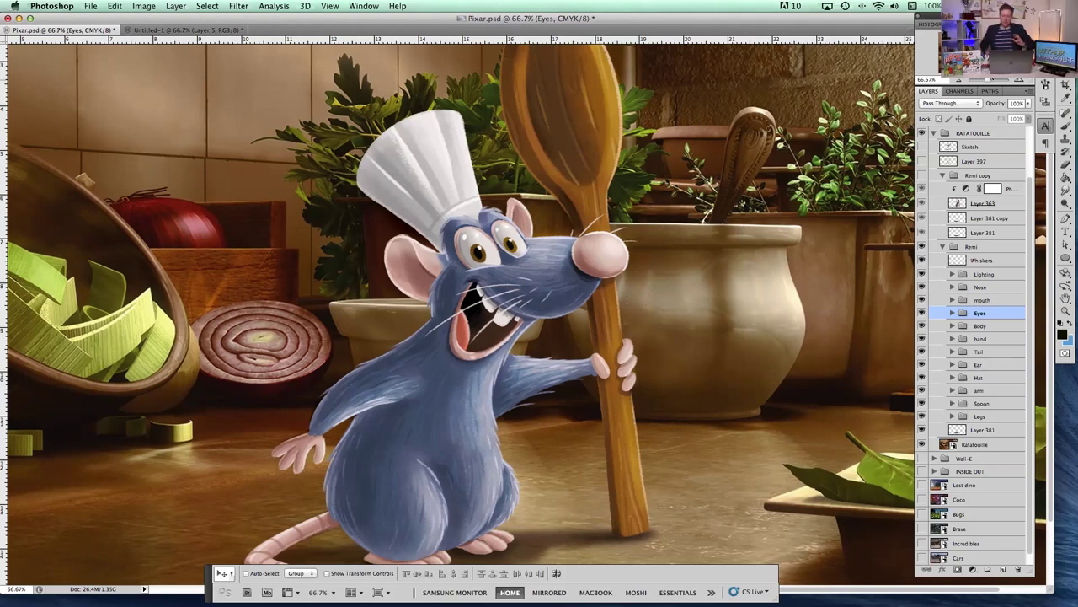
key("ctrl+minus")
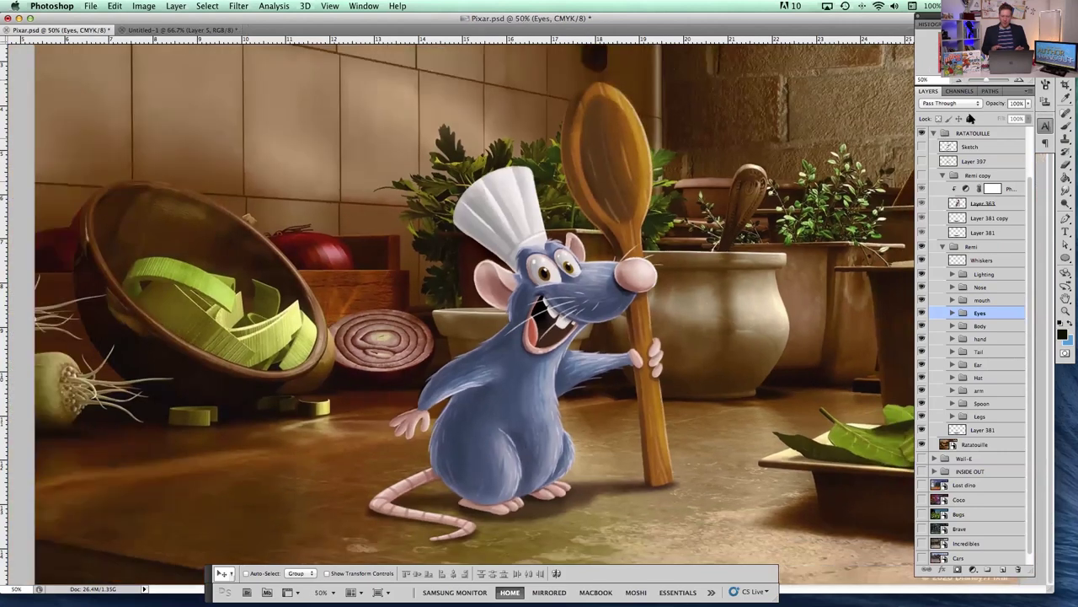